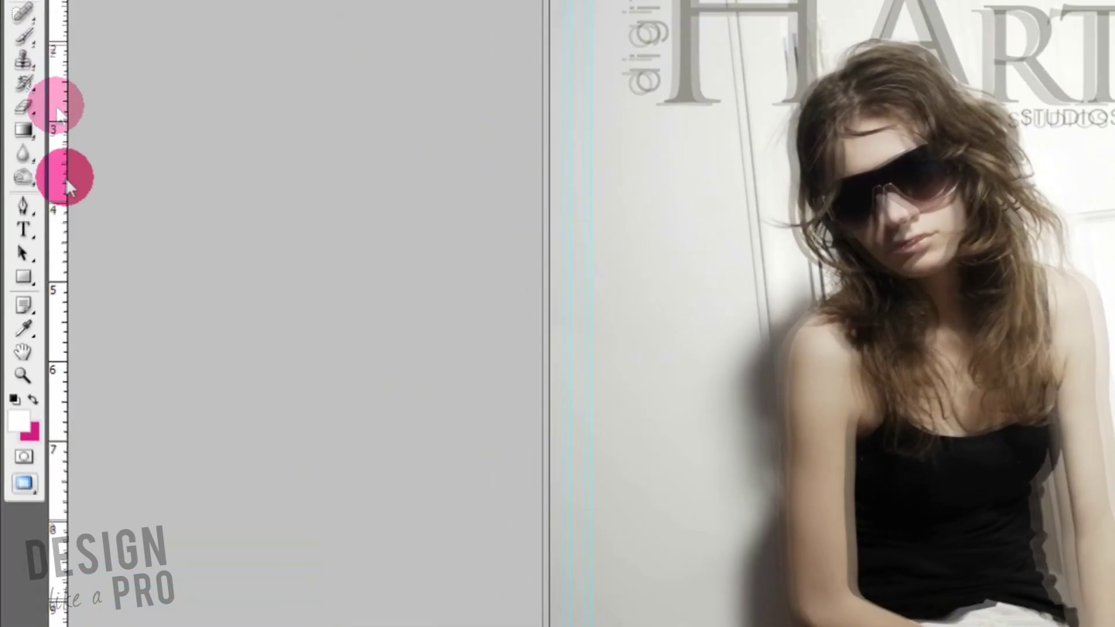
# - Add a text box against the cover's left margin guide, beside the model, containing the words "FIRST HEADLINE"
pyautogui.click(12, 286)
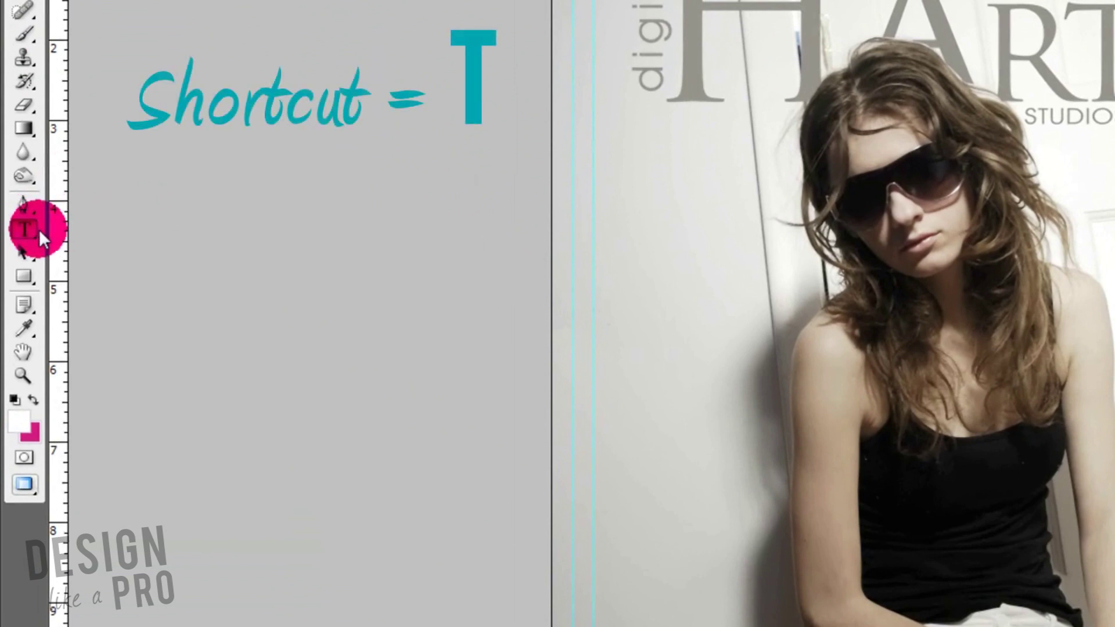
pyautogui.moveTo(610, 236); pyautogui.dragTo(1025, 421)
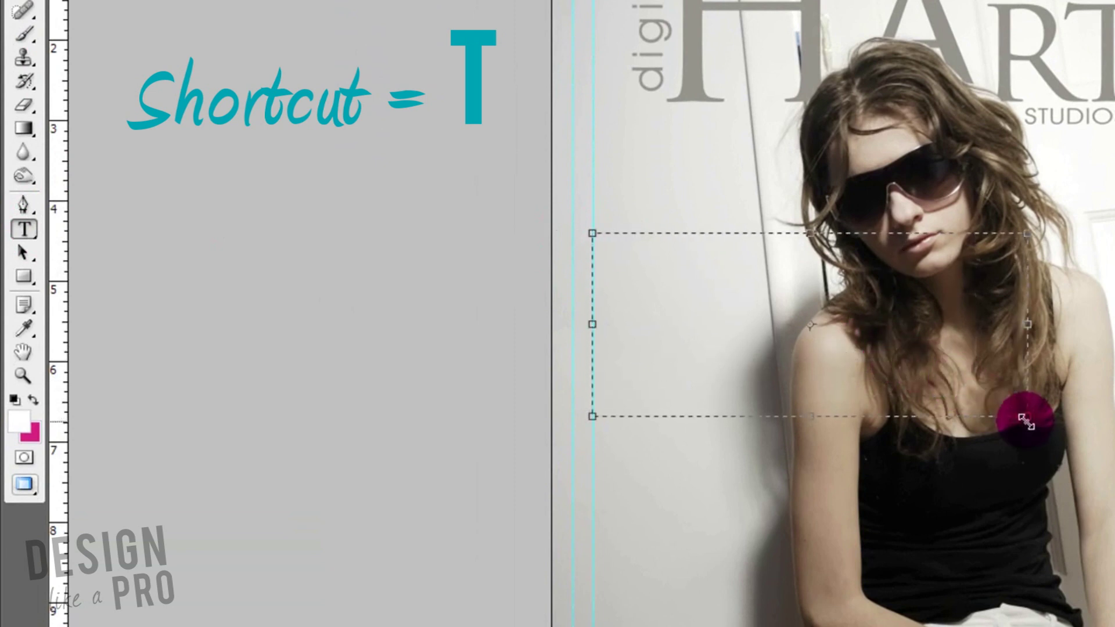
pyautogui.write('FIRST H')
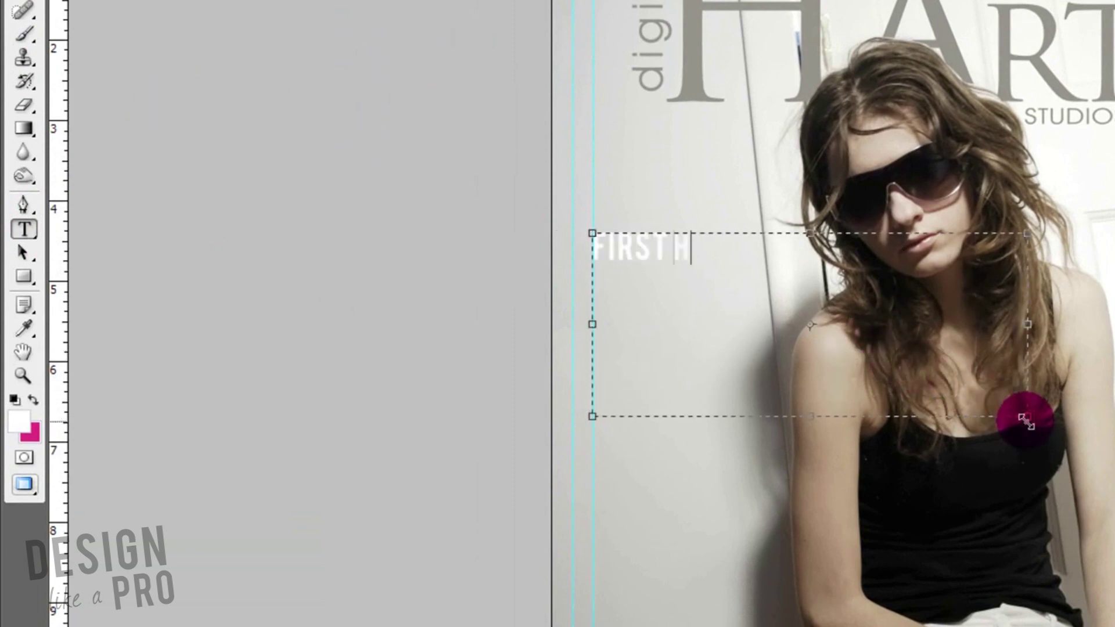
pyautogui.write('EADLINE')
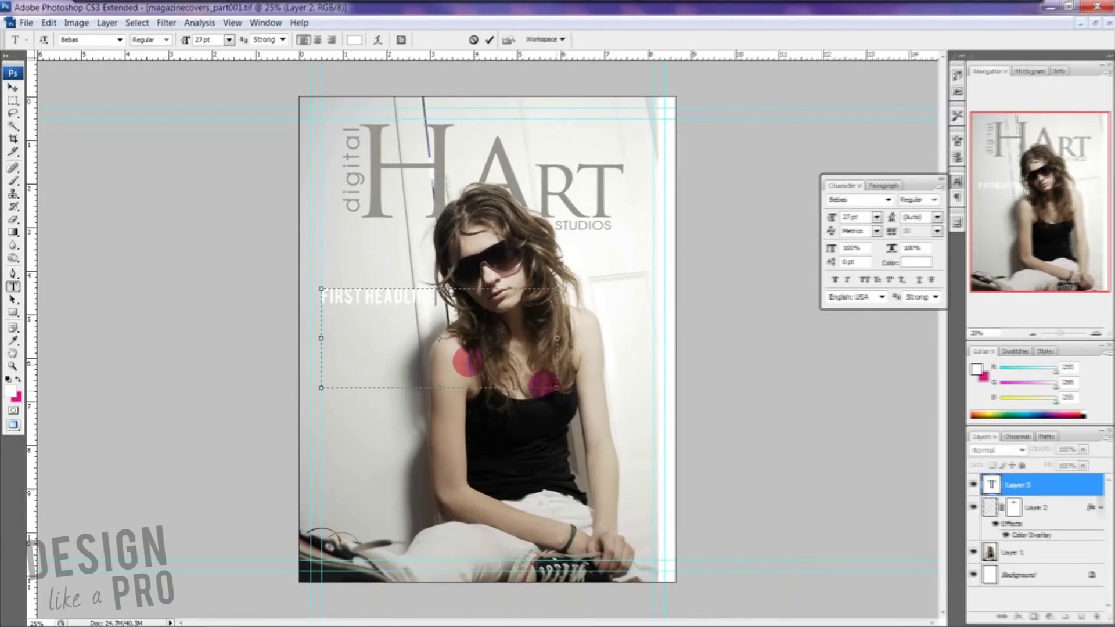
# - Recolour the "FIRST HEADLINE" text to a bright pink, about #e7155f, after trying near-black and orange
pyautogui.moveTo(435, 298); pyautogui.dragTo(267, 298)
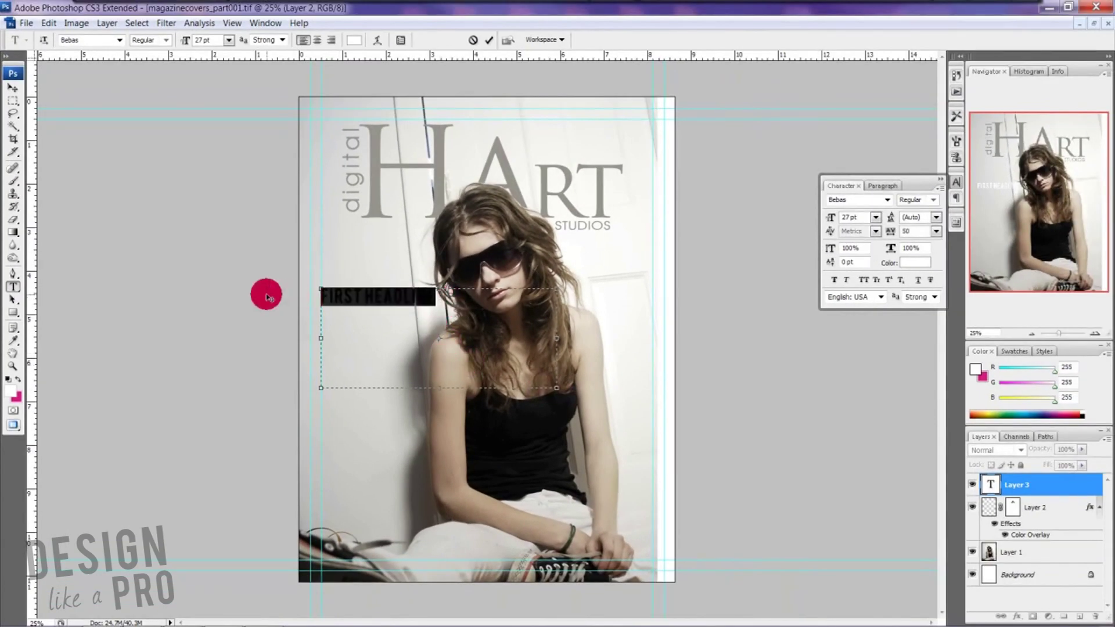
pyautogui.moveTo(447, 299); pyautogui.dragTo(299, 291)
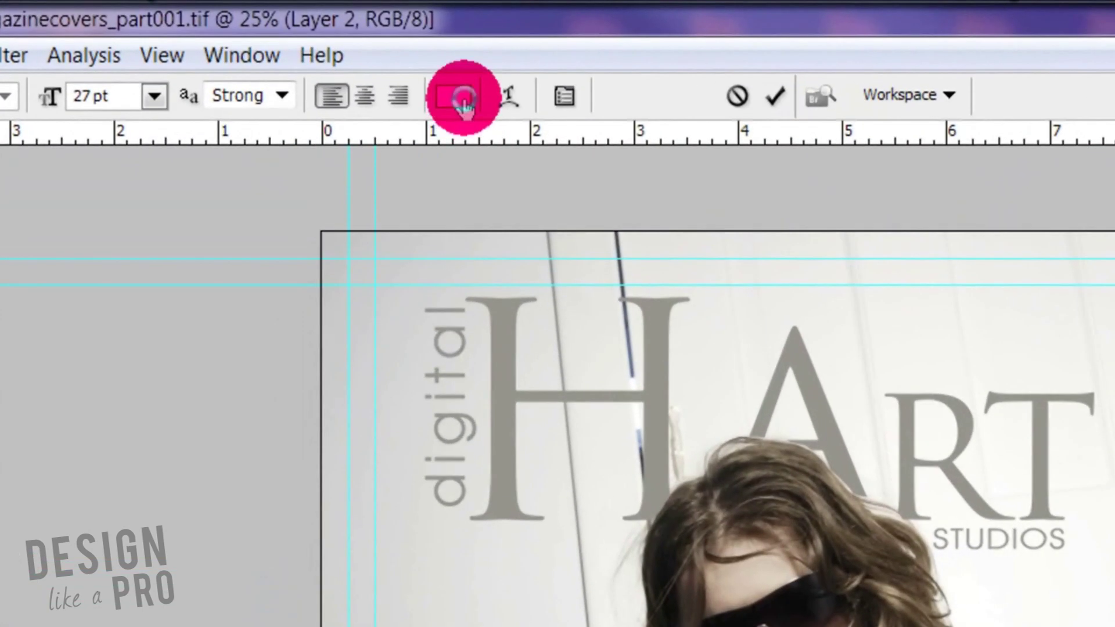
pyautogui.click(463, 98)
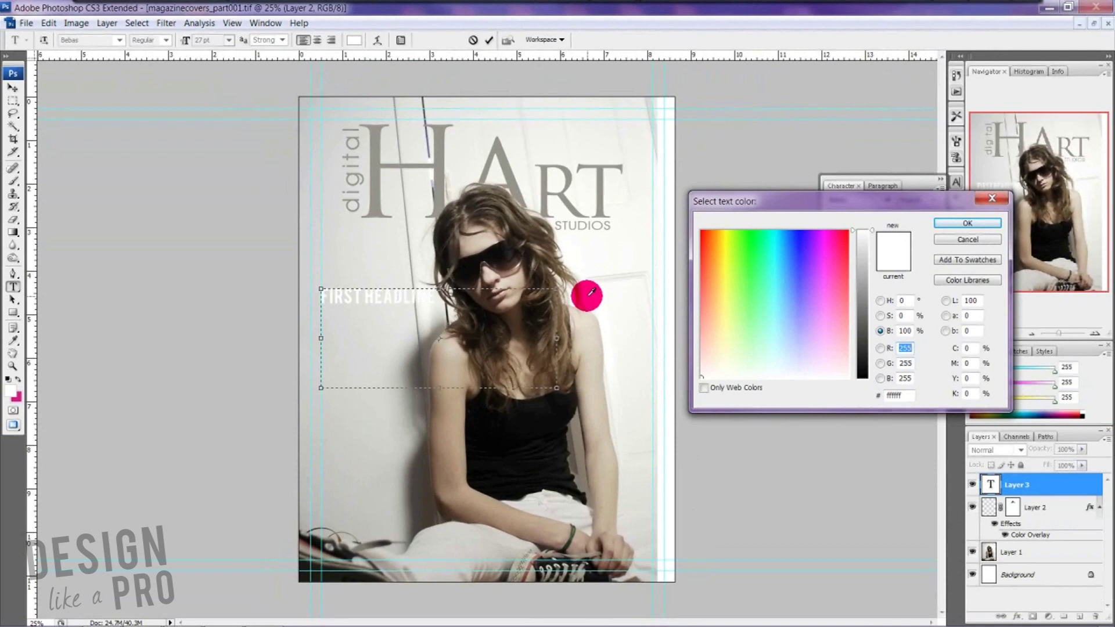
pyautogui.click(526, 465)
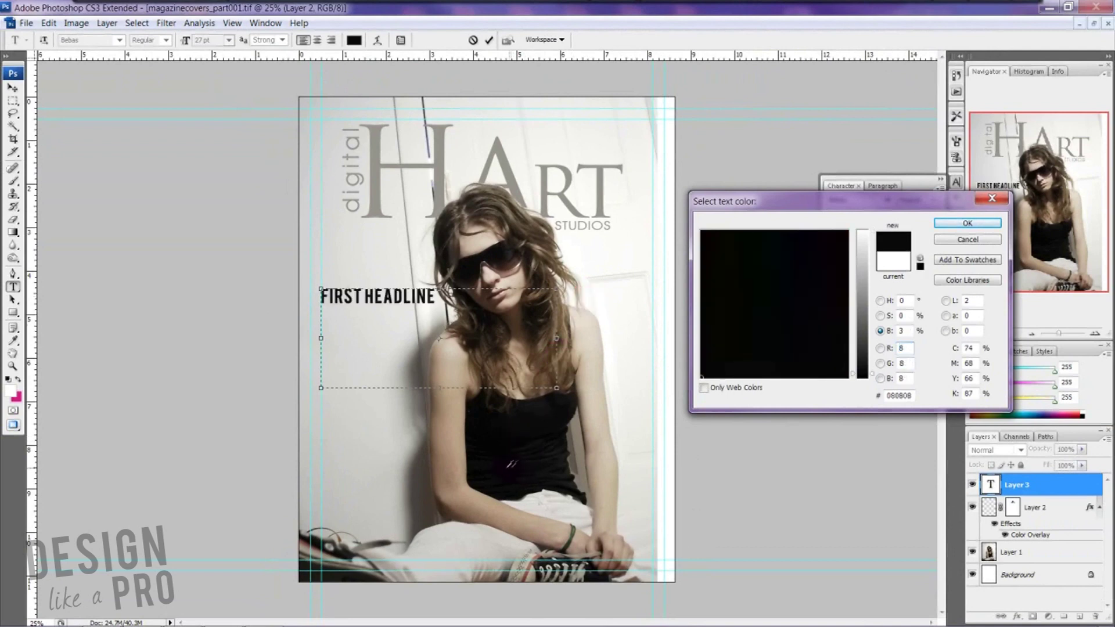
pyautogui.moveTo(495, 483); pyautogui.dragTo(567, 451)
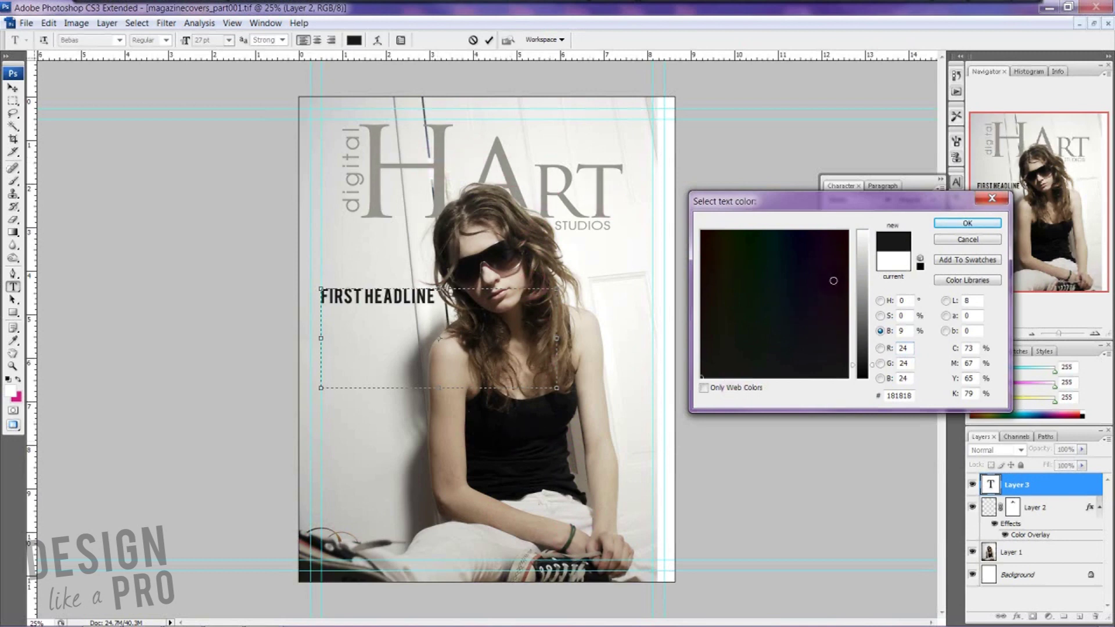
pyautogui.click(834, 277)
pyautogui.click(862, 243)
pyautogui.moveTo(795, 243); pyautogui.dragTo(704, 236)
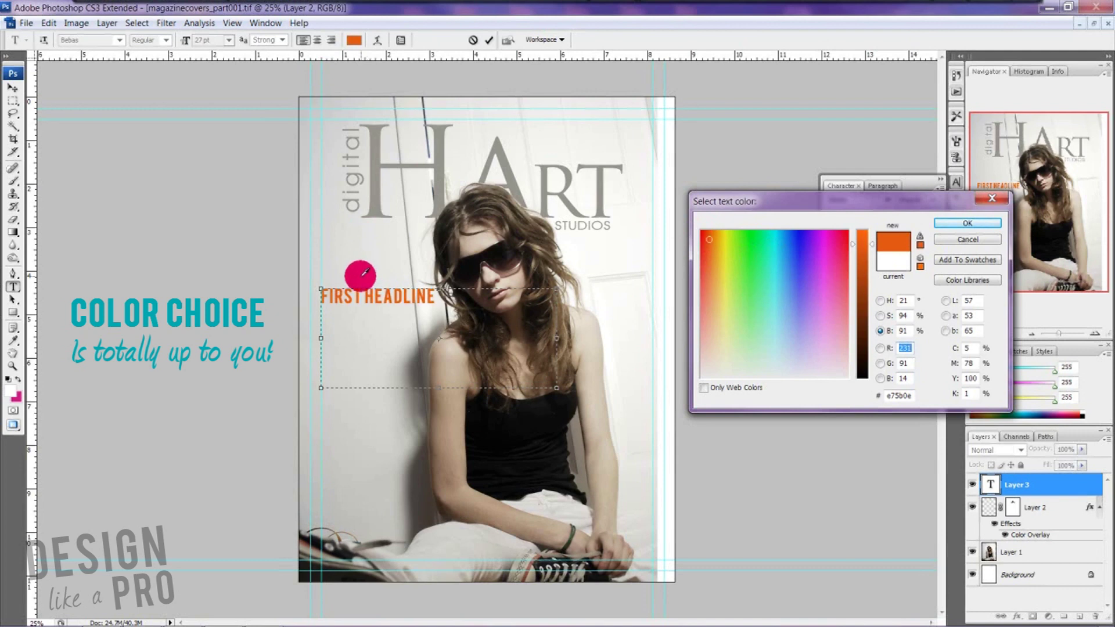
pyautogui.click(707, 256)
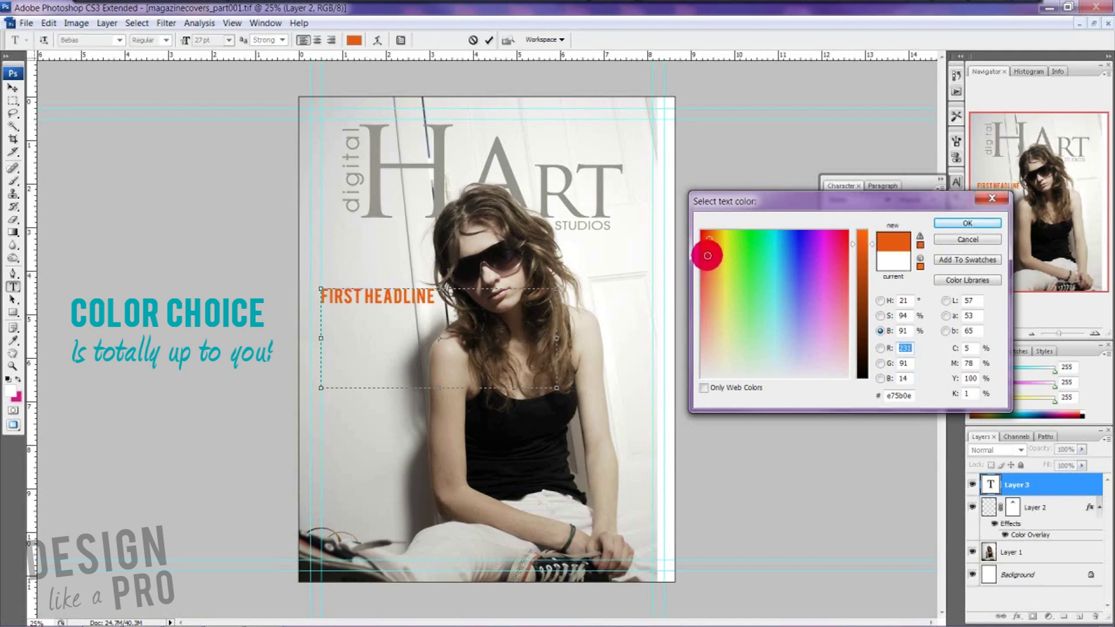
pyautogui.moveTo(737, 244)
pyautogui.mouseDown()
pyautogui.moveTo(845, 230)
pyautogui.moveTo(847, 260)
pyautogui.moveTo(839, 243)
pyautogui.mouseUp()
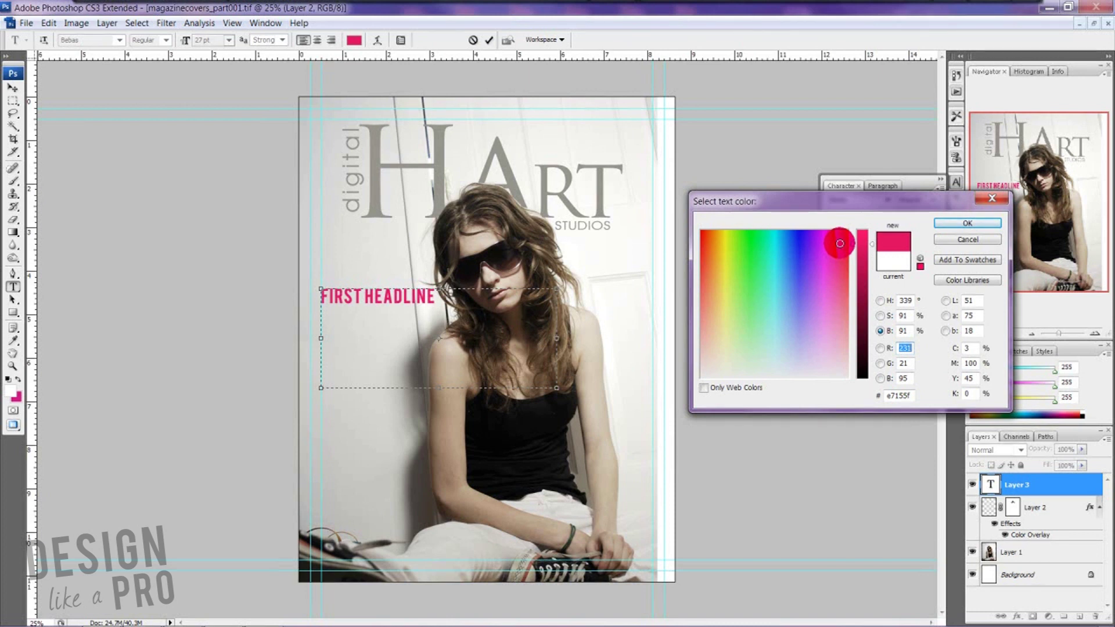
pyautogui.click(946, 226)
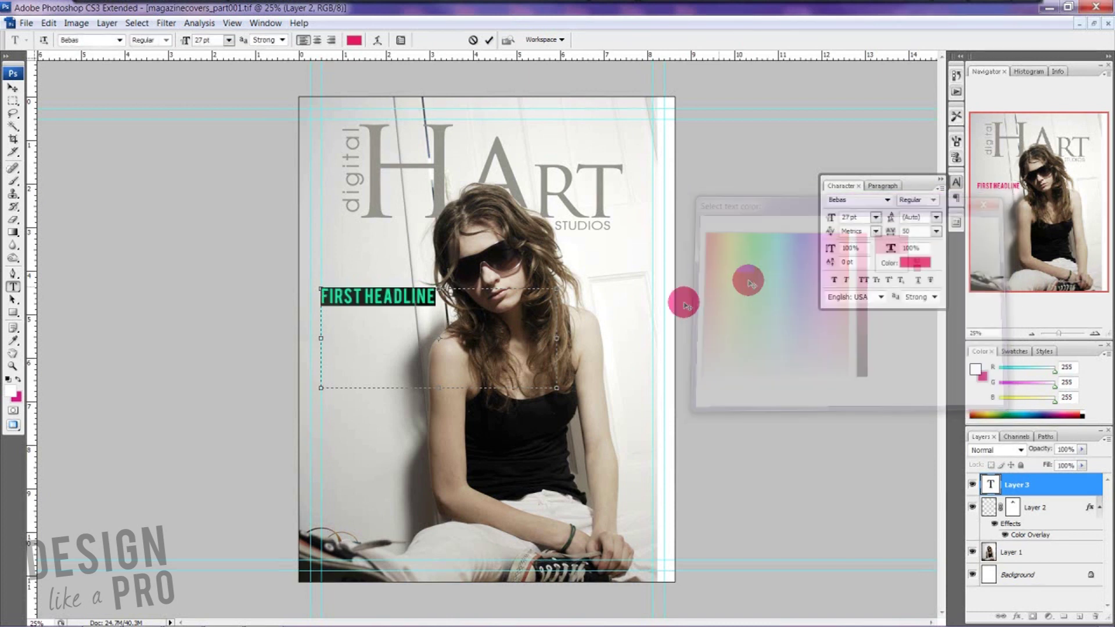
# - Shrink the headline's text box around the words and set the headline's font size to 30 pt
pyautogui.moveTo(561, 371); pyautogui.dragTo(440, 314)
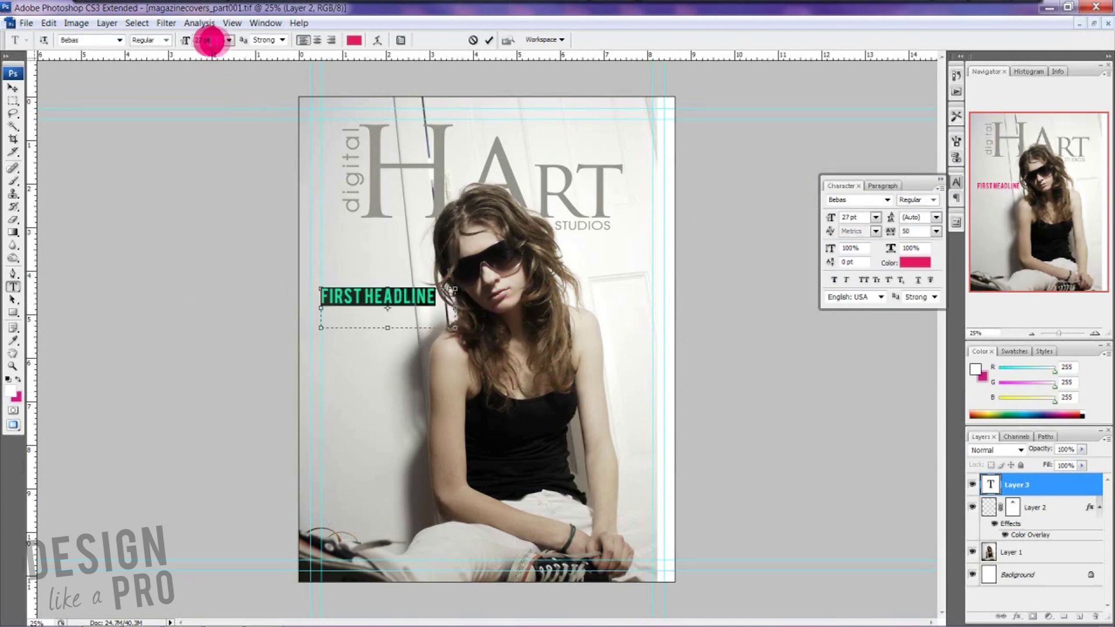
pyautogui.click(211, 40)
pyautogui.write('30')
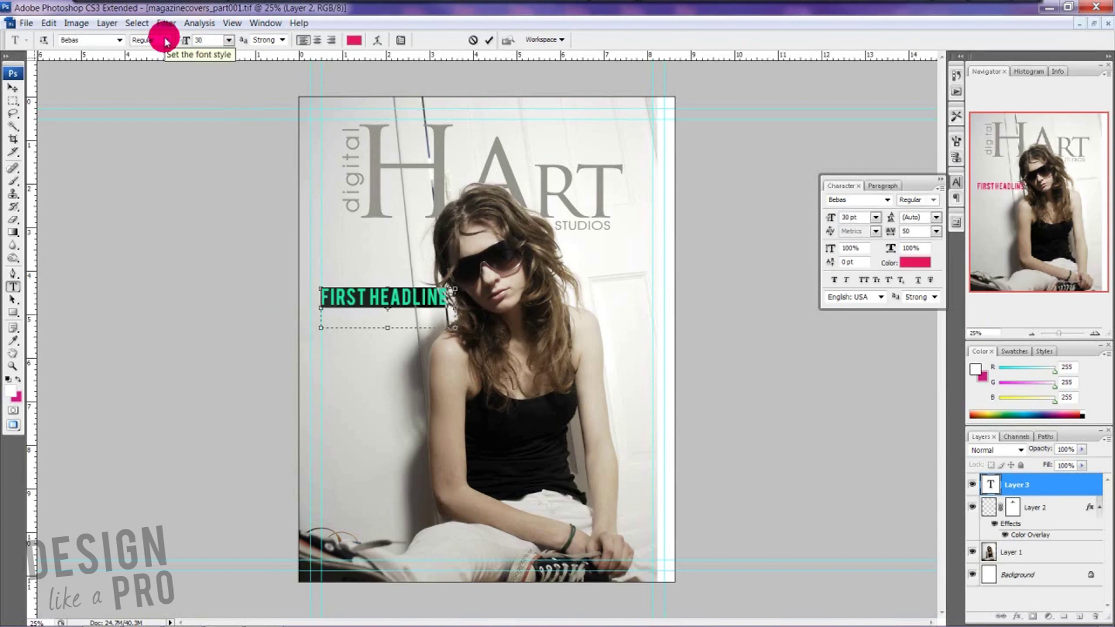
pyautogui.click(413, 298)
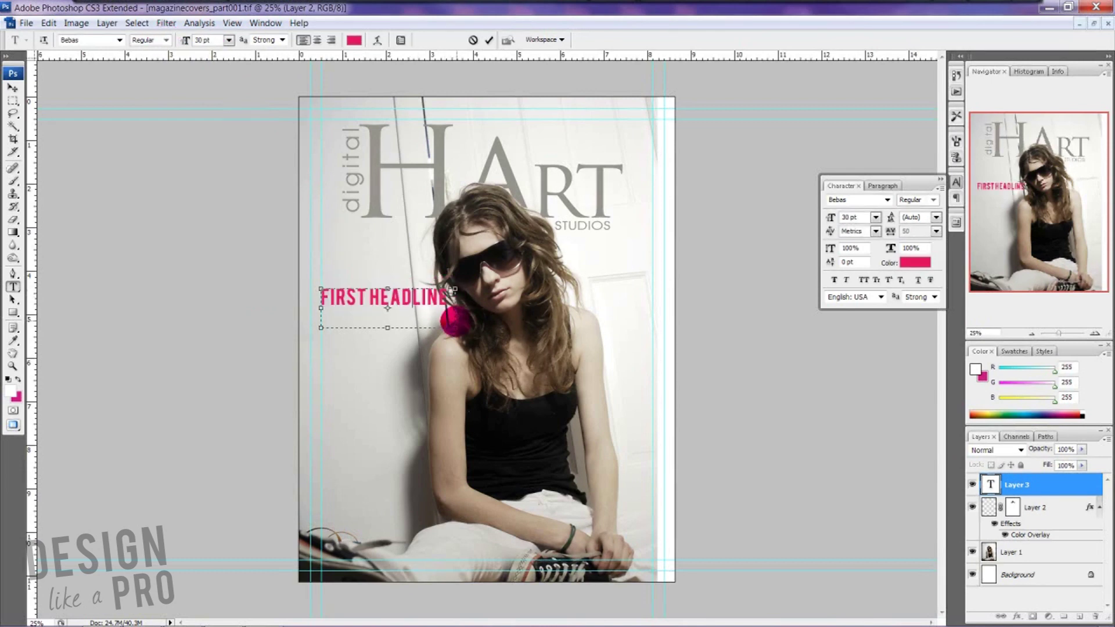
# - Enlarge the headline's text box and set the headline's font size to 50 pt
pyautogui.moveTo(448, 319); pyautogui.dragTo(572, 357)
pyautogui.moveTo(454, 307); pyautogui.dragTo(255, 289)
pyautogui.click(206, 39)
pyautogui.write('50')
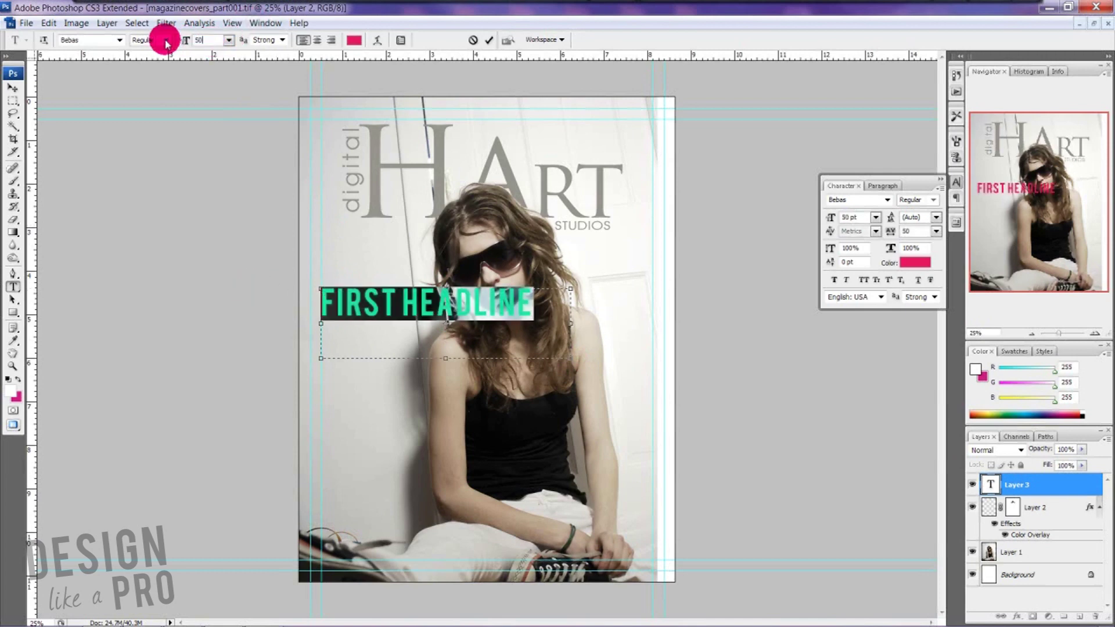
pyautogui.click(543, 332)
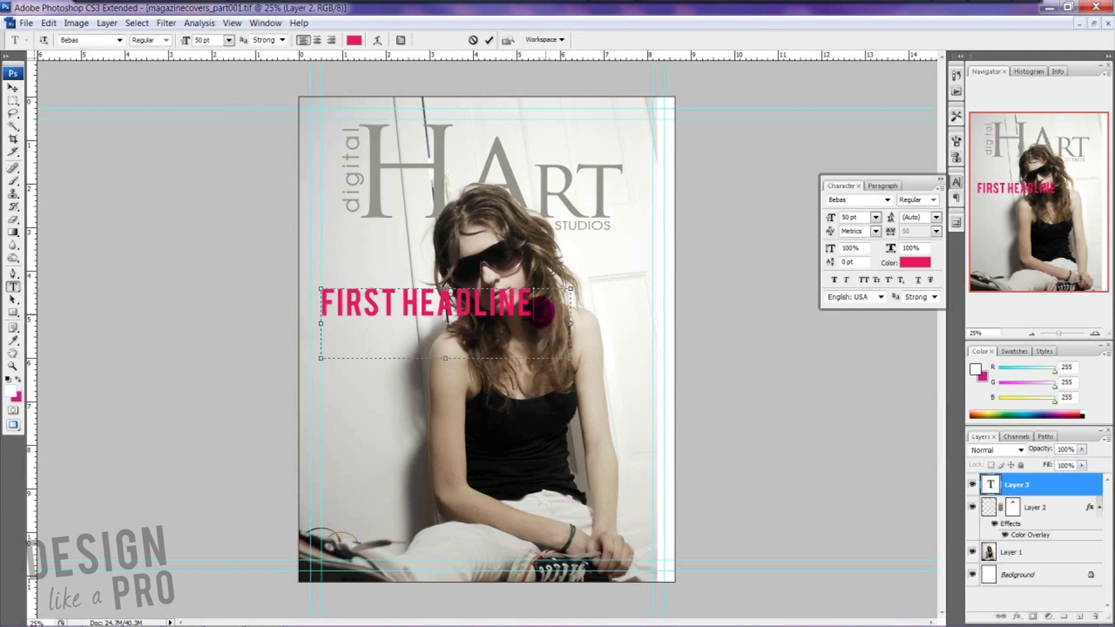
# - Set the headline's font size to 30 pt and move the headline slightly down along the left margin guide
pyautogui.moveTo(533, 303); pyautogui.dragTo(290, 300)
pyautogui.click(213, 38)
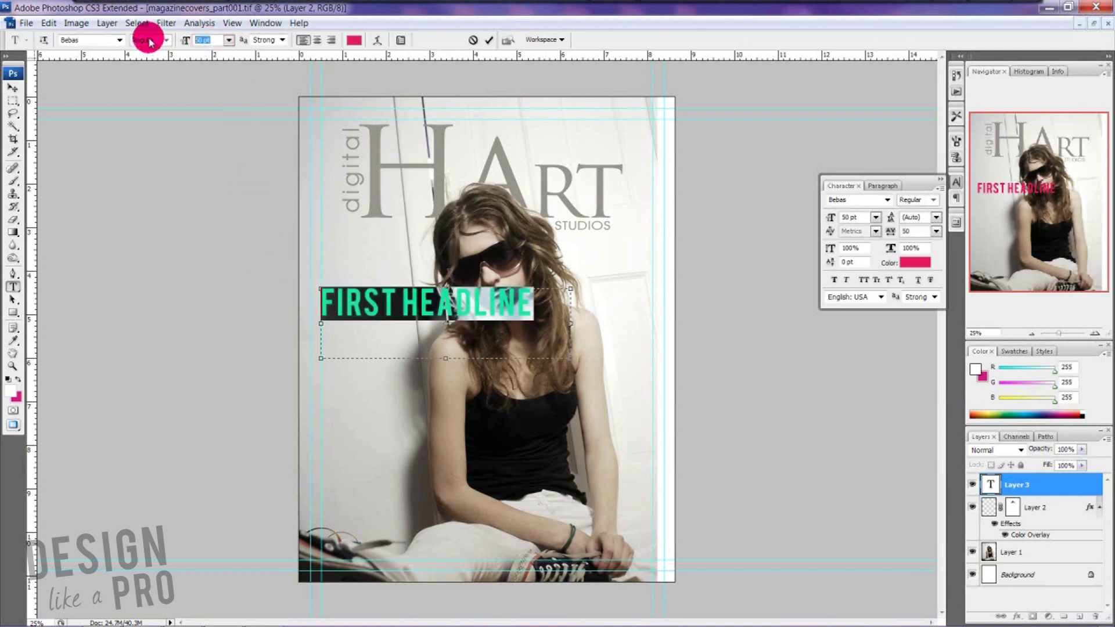
pyautogui.write('30')
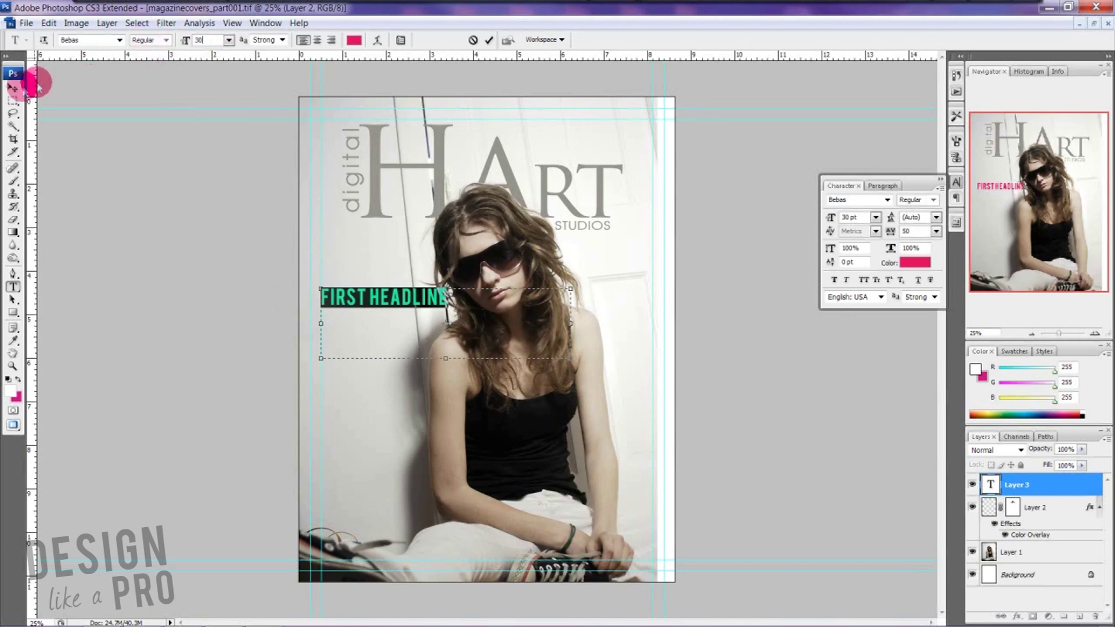
pyautogui.click(12, 87)
pyautogui.moveTo(375, 313); pyautogui.dragTo(375, 314)
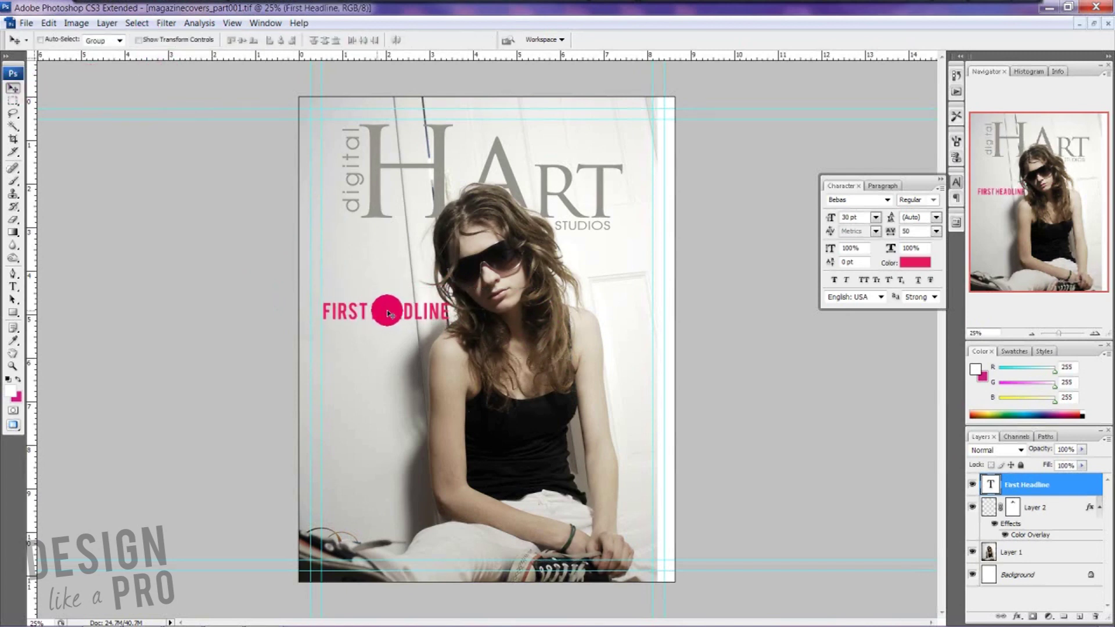
# - Try the "FIRST HEADLINE" text at 25 pt, and settle on a font size of 27 pt
pyautogui.press('t')
pyautogui.click(413, 311)
pyautogui.moveTo(452, 309); pyautogui.dragTo(289, 296)
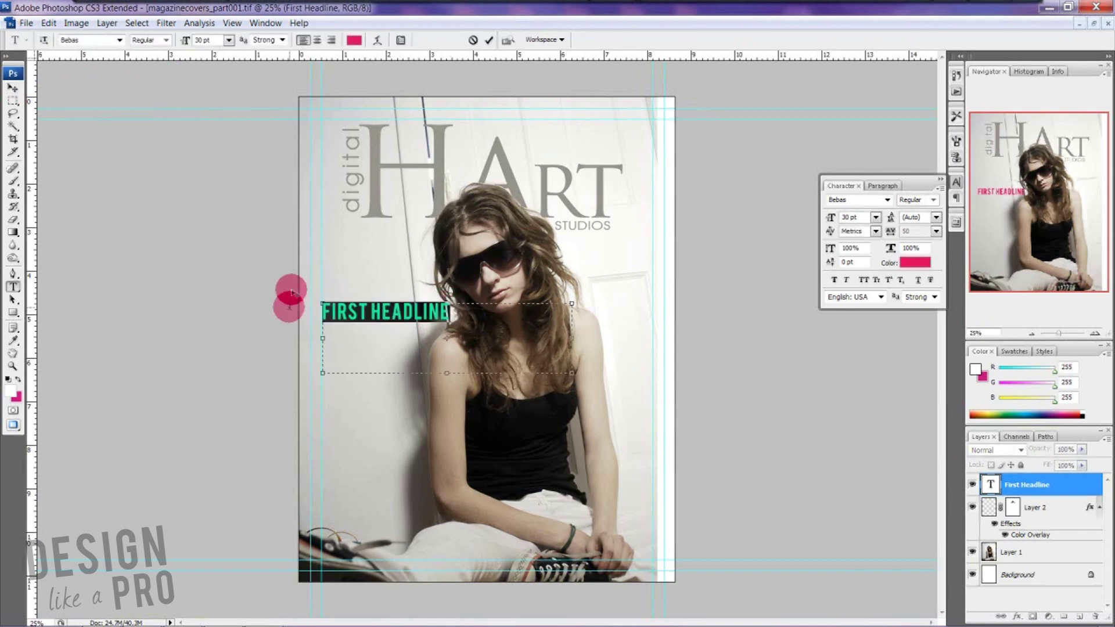
pyautogui.click(183, 39)
pyautogui.write('25')
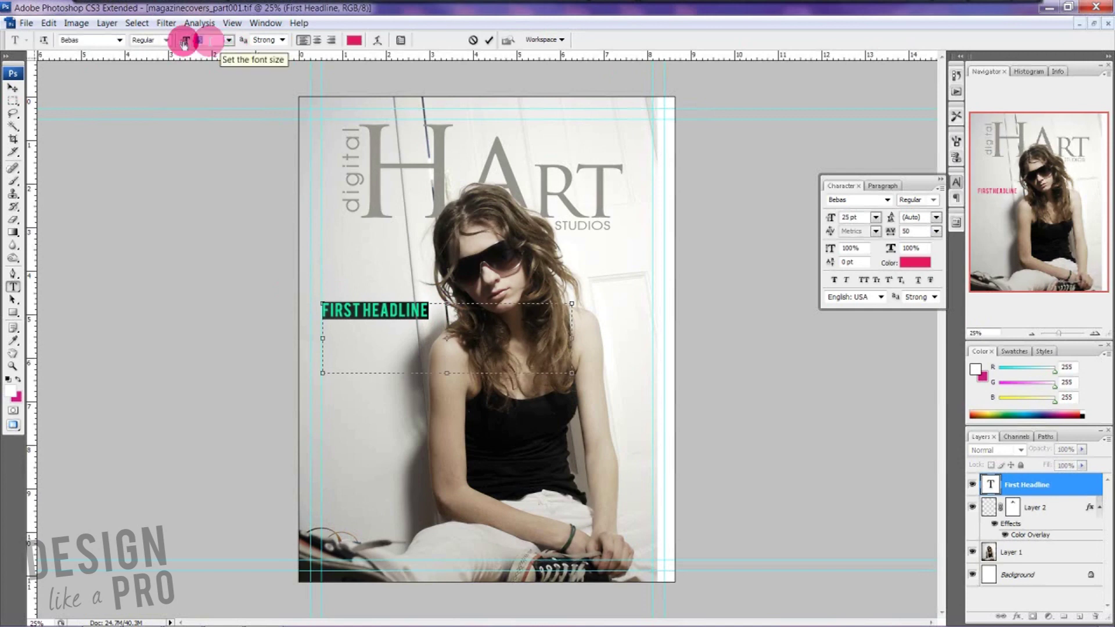
pyautogui.moveTo(186, 40); pyautogui.dragTo(185, 44)
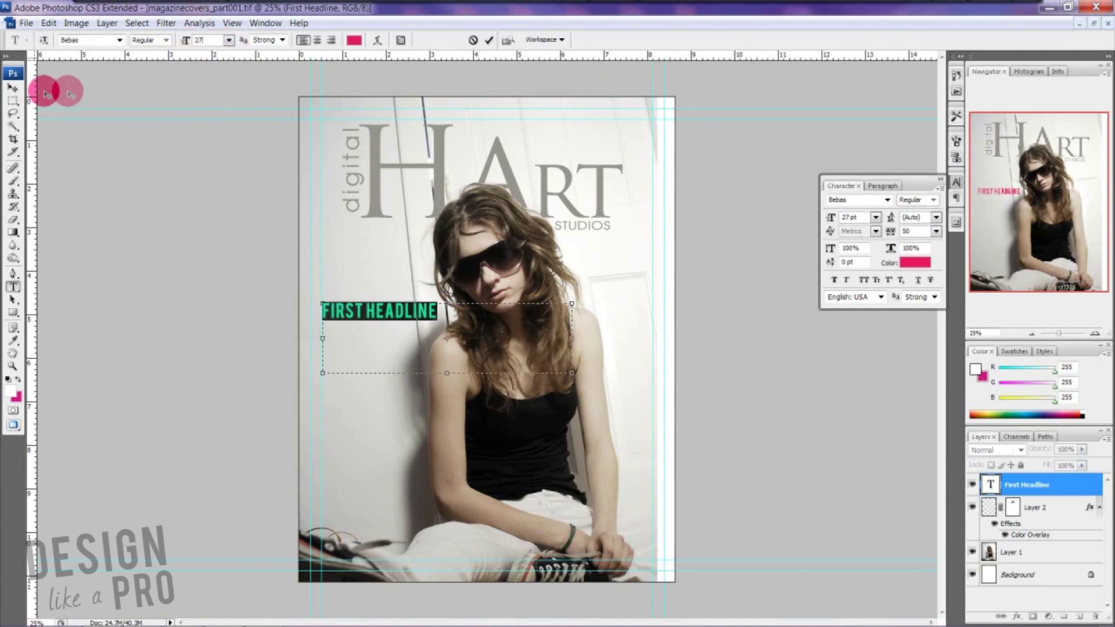
# - Commit the text edit and nudge the "FIRST HEADLINE" text up slightly in three increments
pyautogui.click(12, 87)
pyautogui.hotkey('shift', 'Up')
pyautogui.hotkey('shift', 'Up')
pyautogui.hotkey('shift', 'Up')
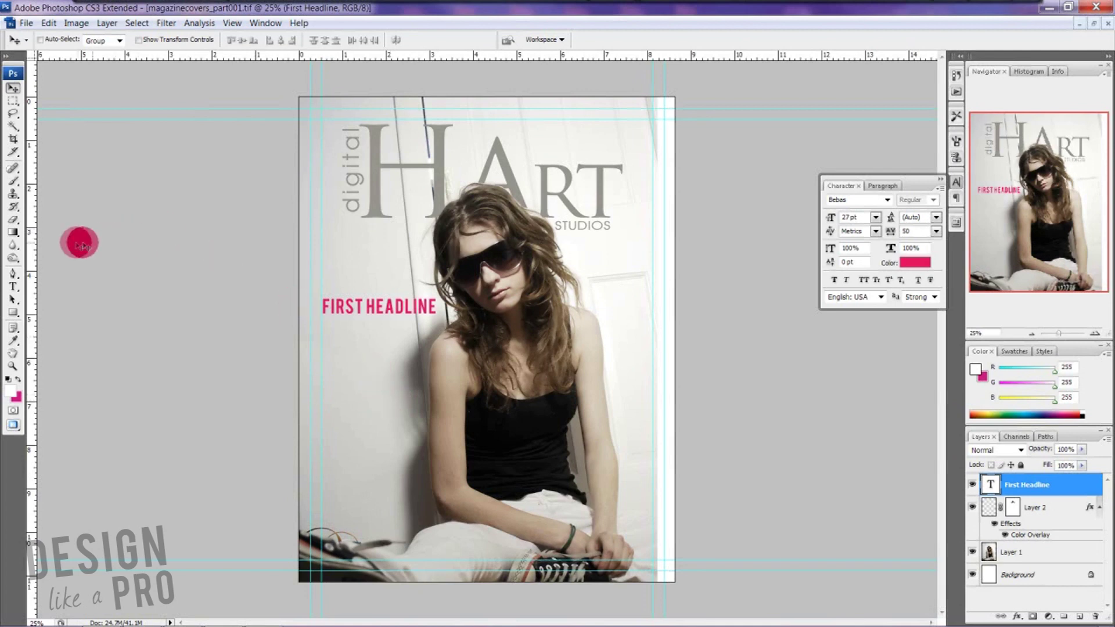
# - Add a second text box just below the headline, aligned to the left margin guide, reading "MORE TEXT HERE"
pyautogui.click(12, 286)
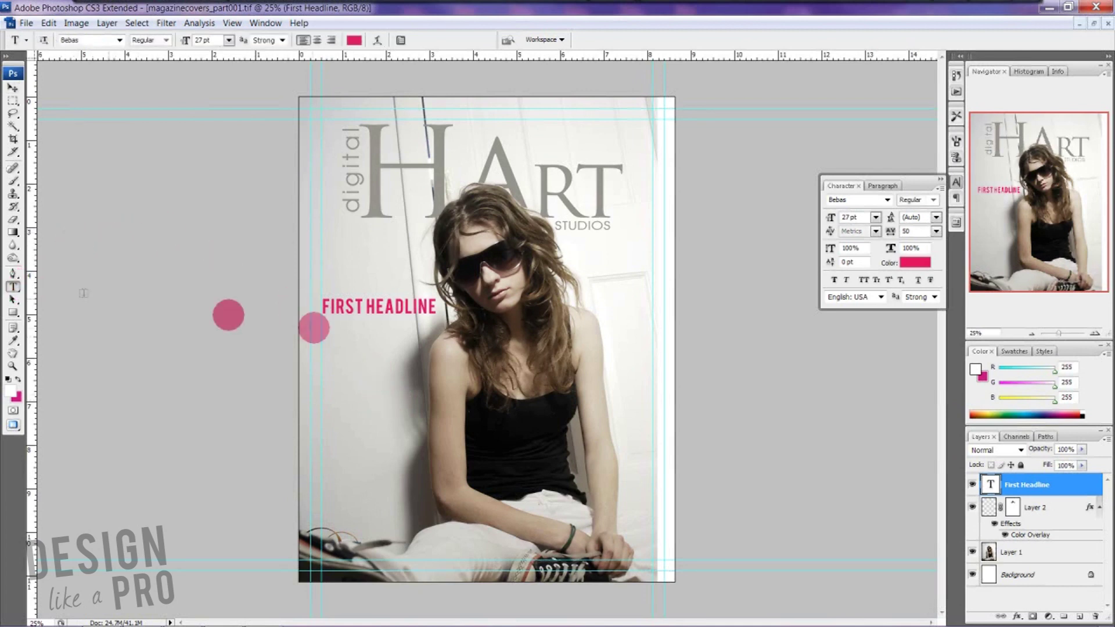
pyautogui.moveTo(321, 325); pyautogui.dragTo(498, 353)
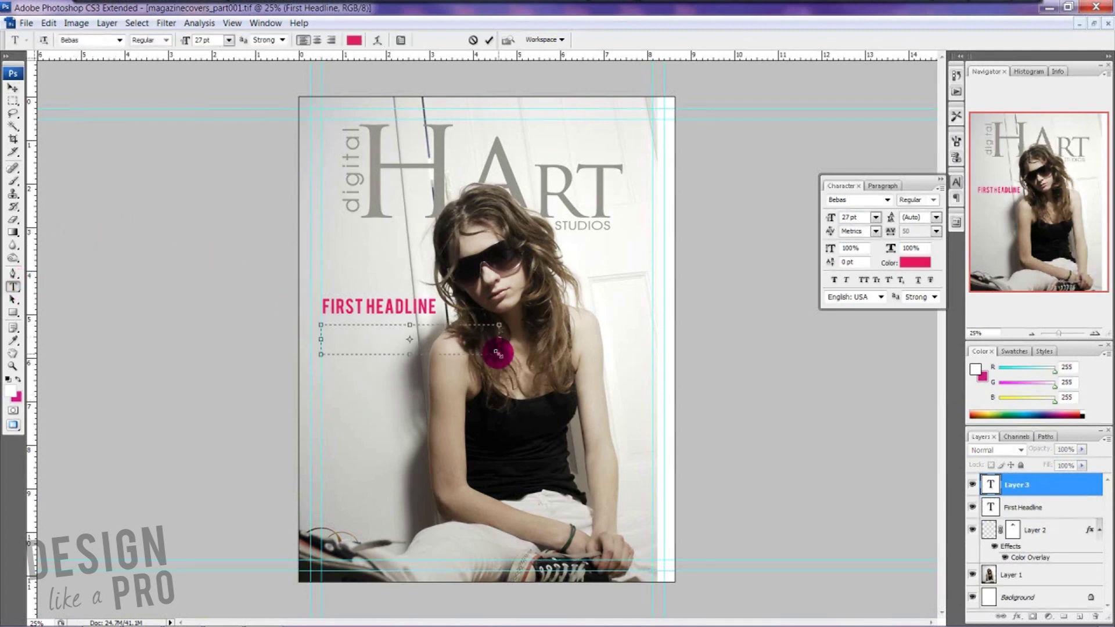
pyautogui.write('MORE TEXT HERE')
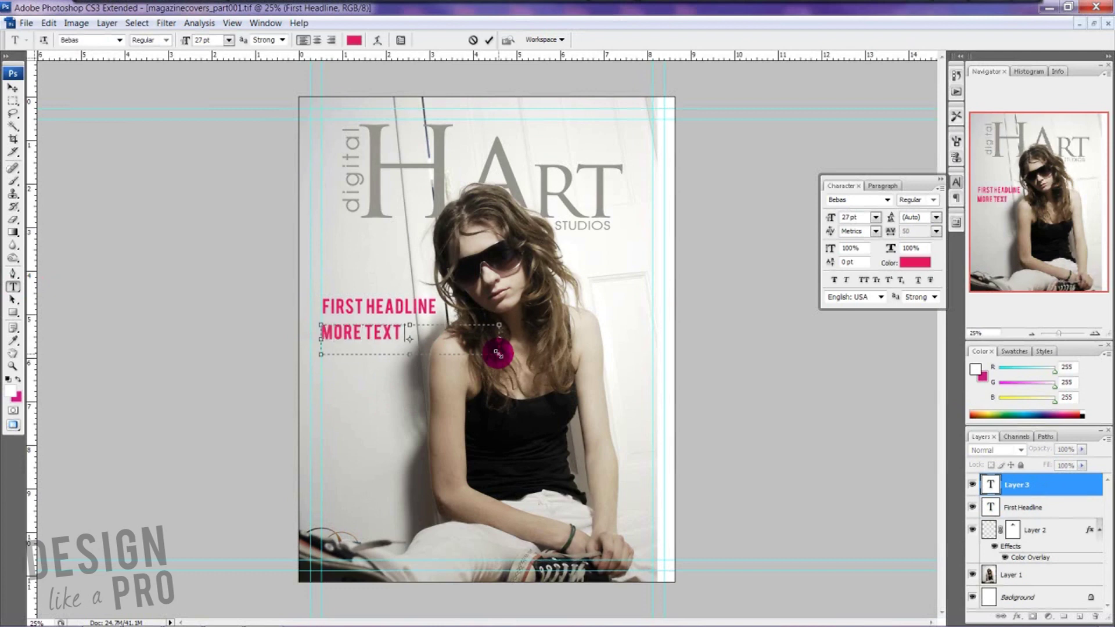
# - Recolour all of the "MORE TEXT HERE" text with a dark grey sampled from the photo and commit the text
pyautogui.hotkey('ctrl', 'a')
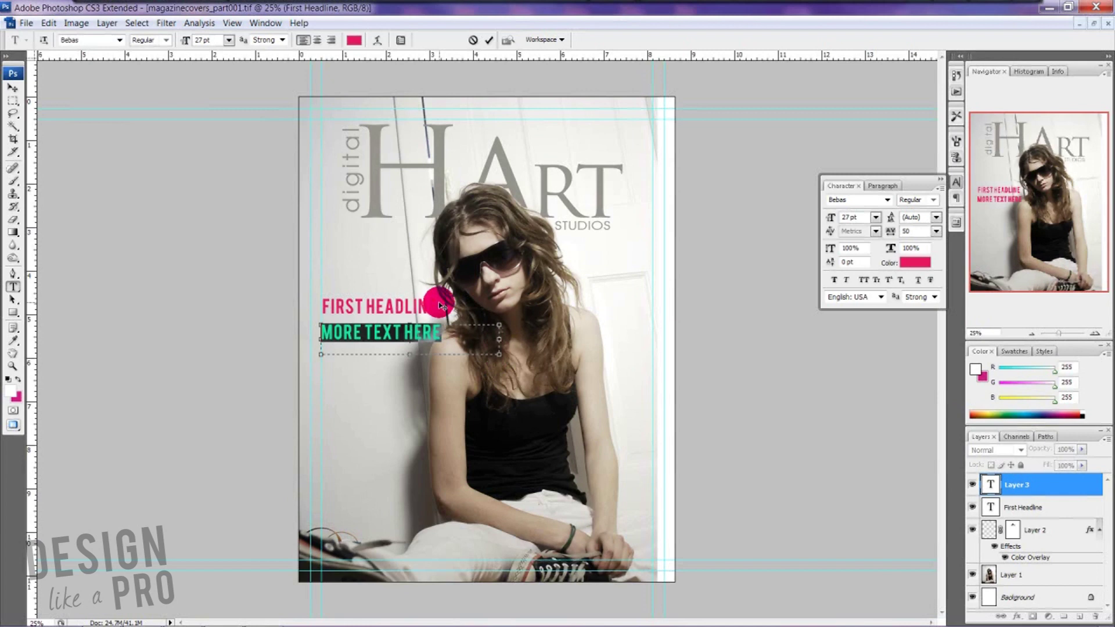
pyautogui.click(353, 40)
pyautogui.click(475, 400)
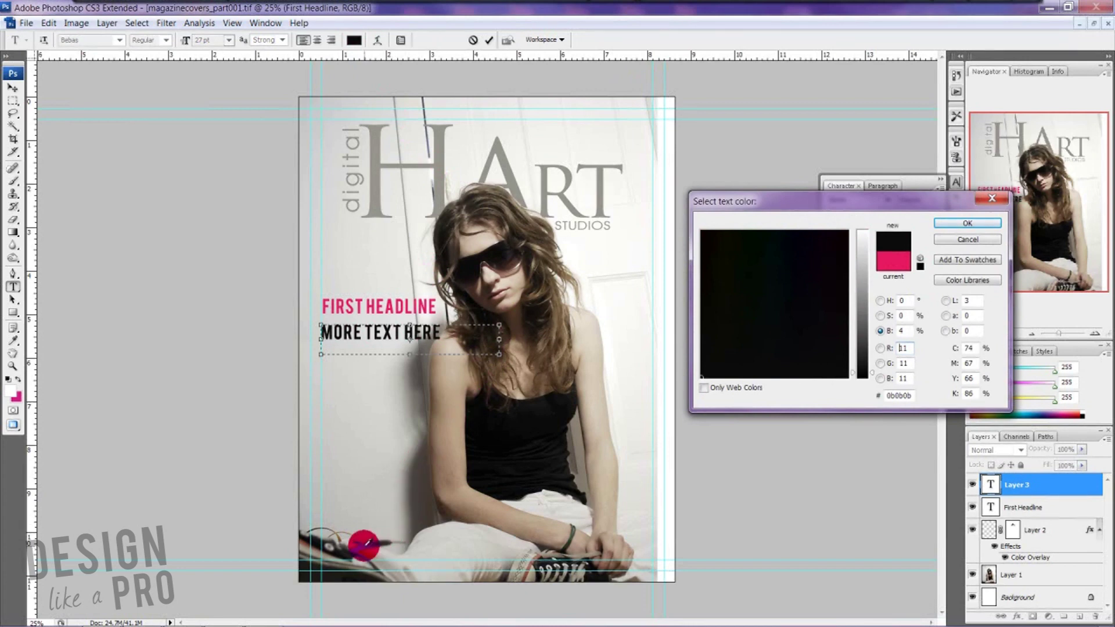
pyautogui.moveTo(380, 543); pyautogui.dragTo(387, 542)
pyautogui.click(958, 224)
pyautogui.click(13, 87)
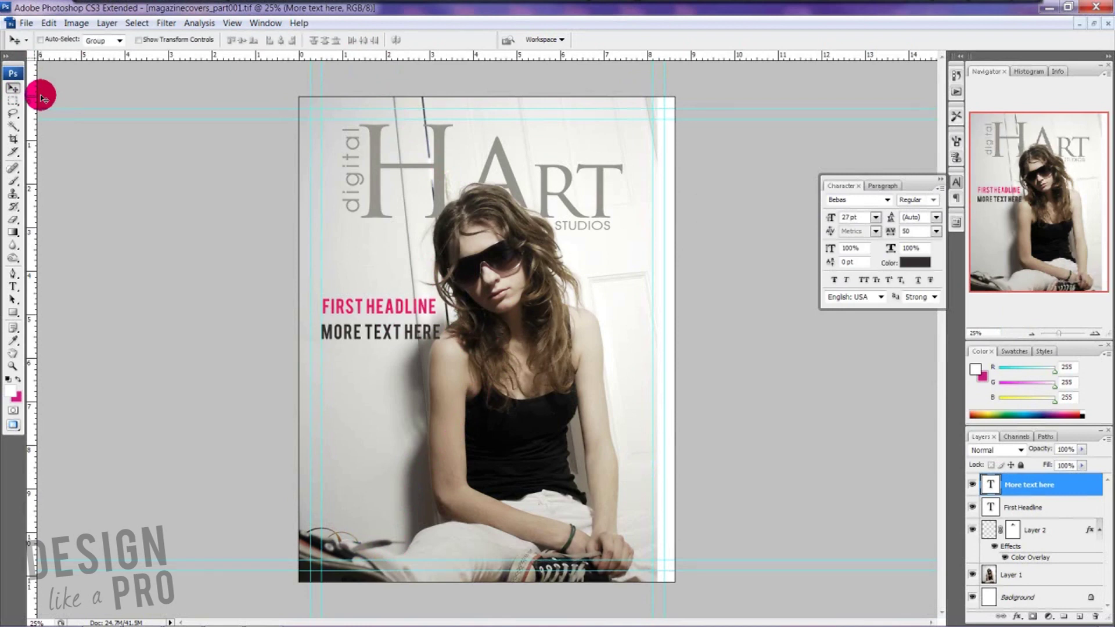
# - Set the "MORE TEXT HERE" line's font size to 16 pt
pyautogui.press('t')
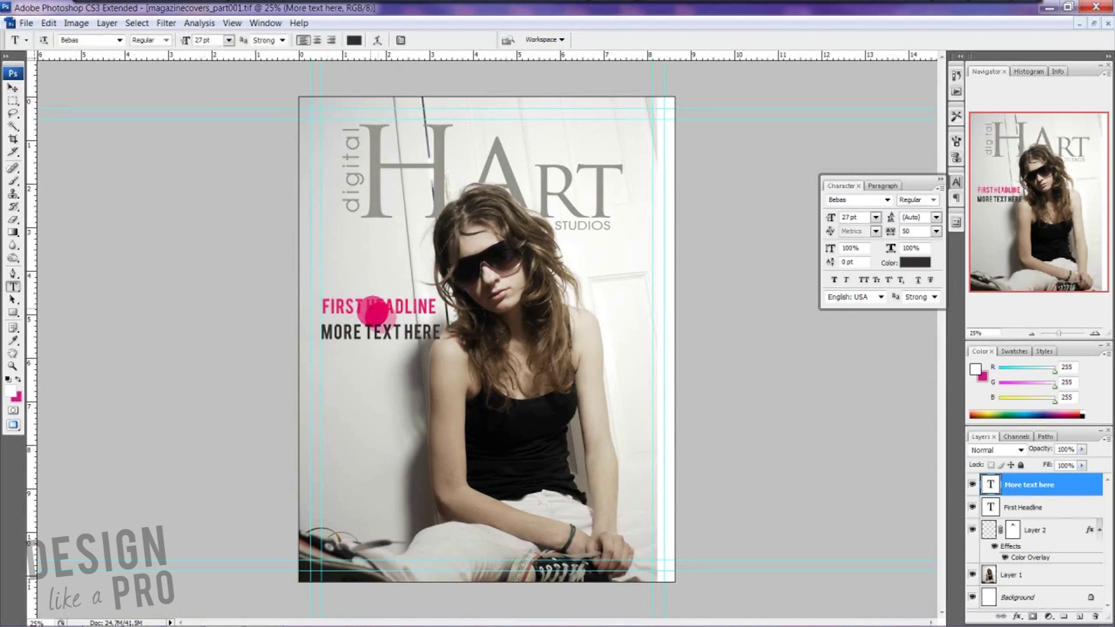
pyautogui.moveTo(450, 331); pyautogui.dragTo(289, 314)
pyautogui.click(183, 41)
pyautogui.write('16')
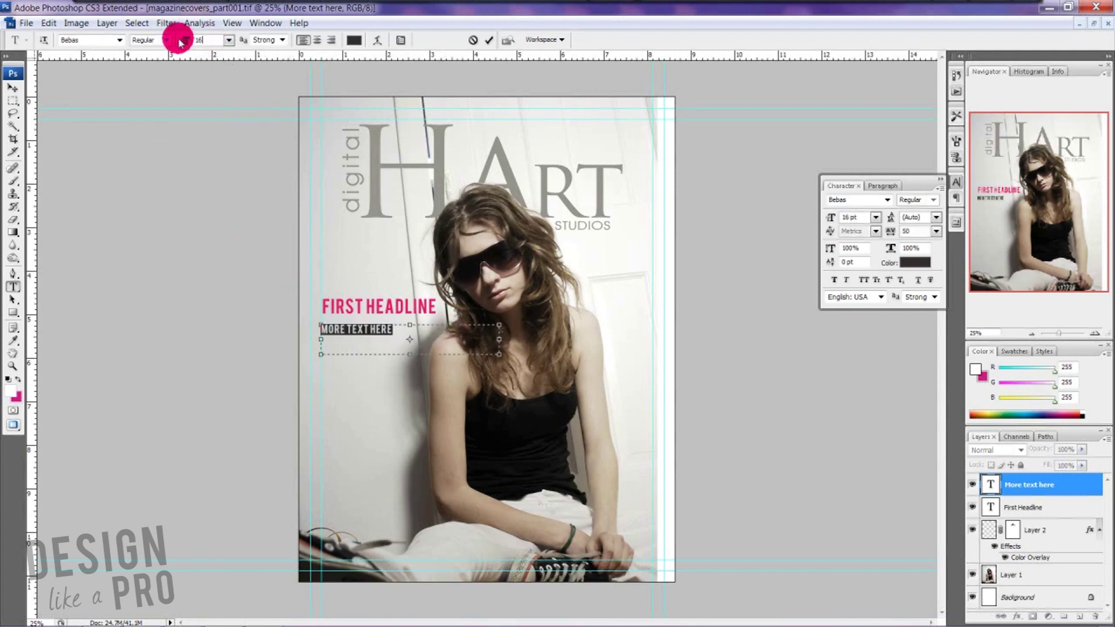
pyautogui.press('Return')
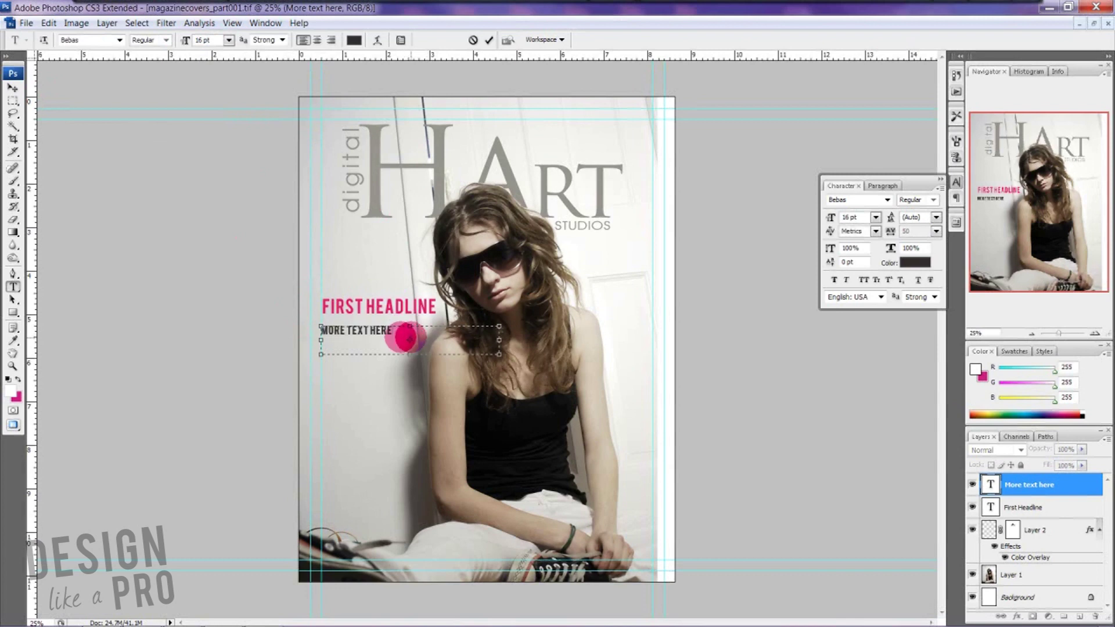
# - Change the "More text here" line's font to Garamond and set its tracking to 0
pyautogui.click(101, 38)
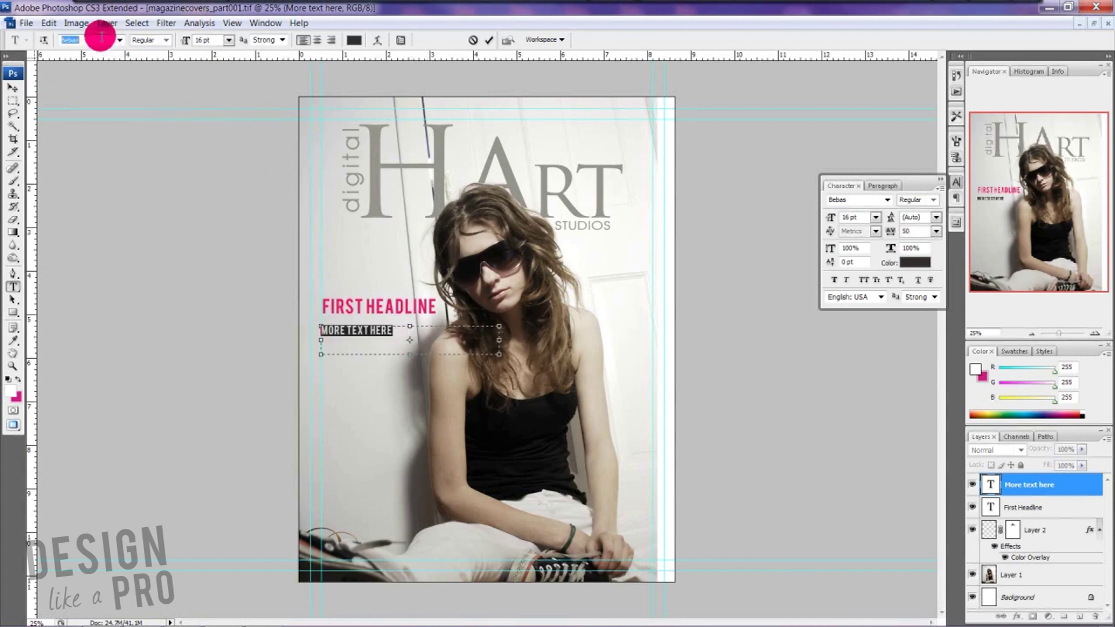
pyautogui.write('Garamond')
pyautogui.press('Return')
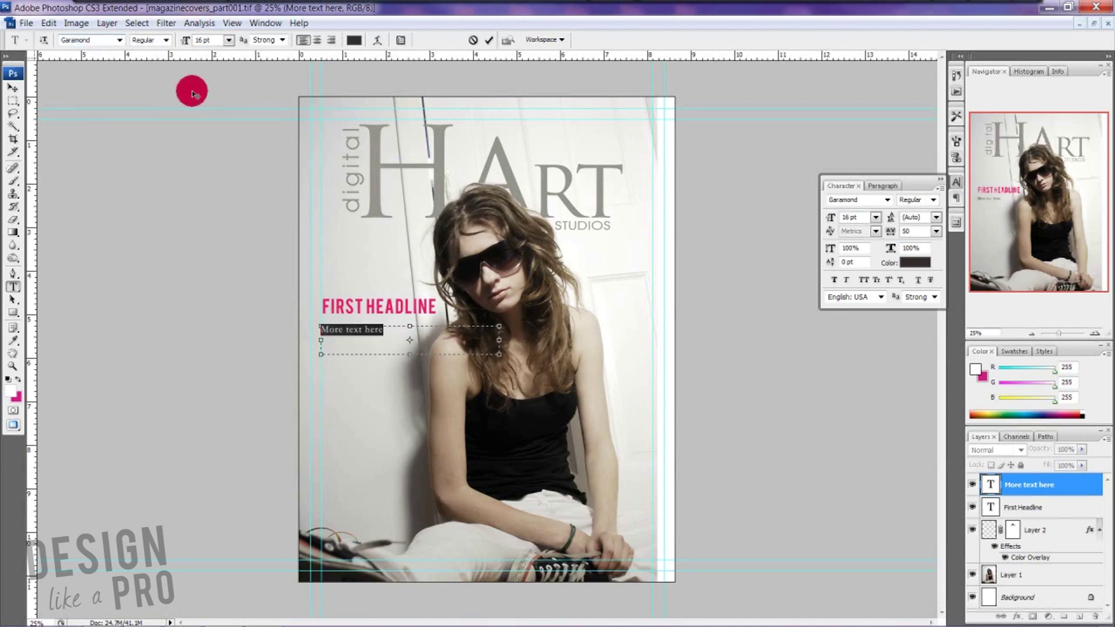
pyautogui.doubleClick(910, 230)
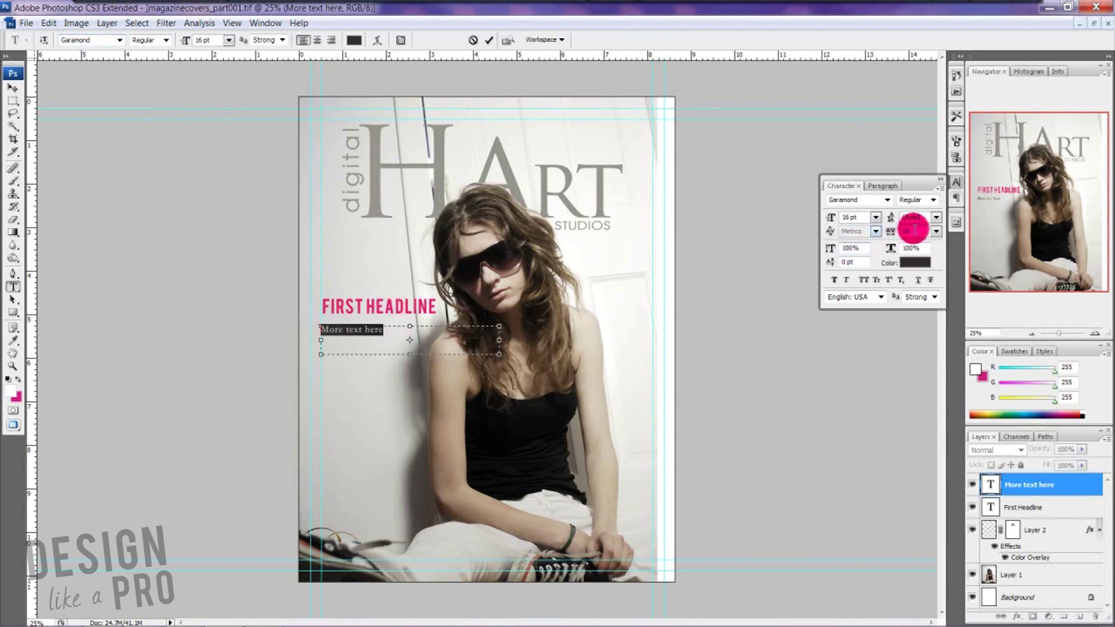
pyautogui.write('0')
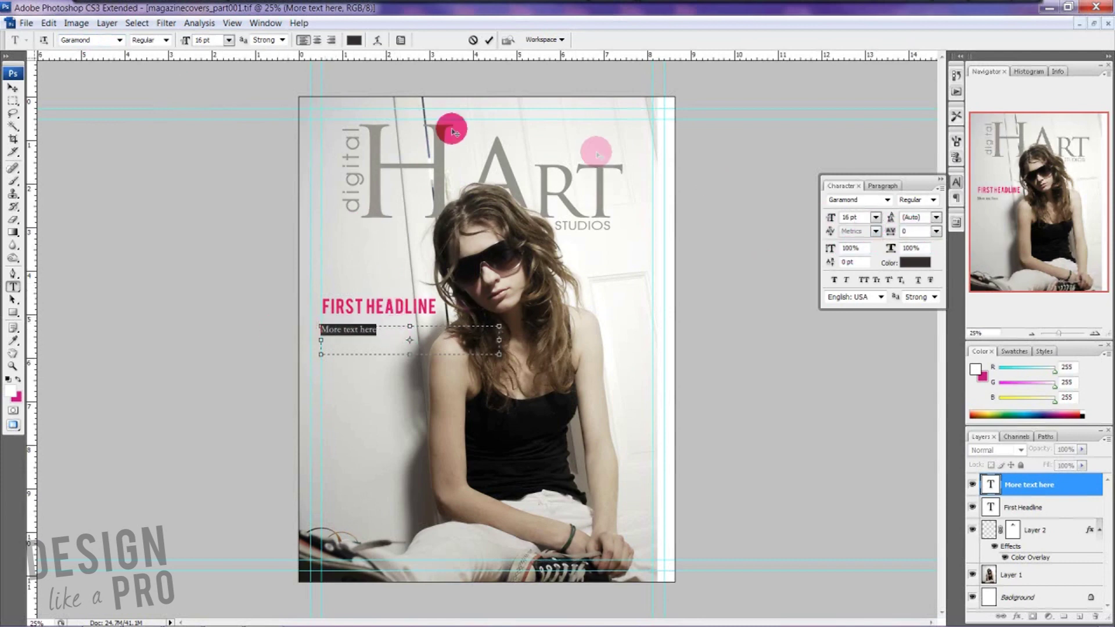
# - Set the "More text here" line's font size to 20 pt and commit the text
pyautogui.click(182, 39)
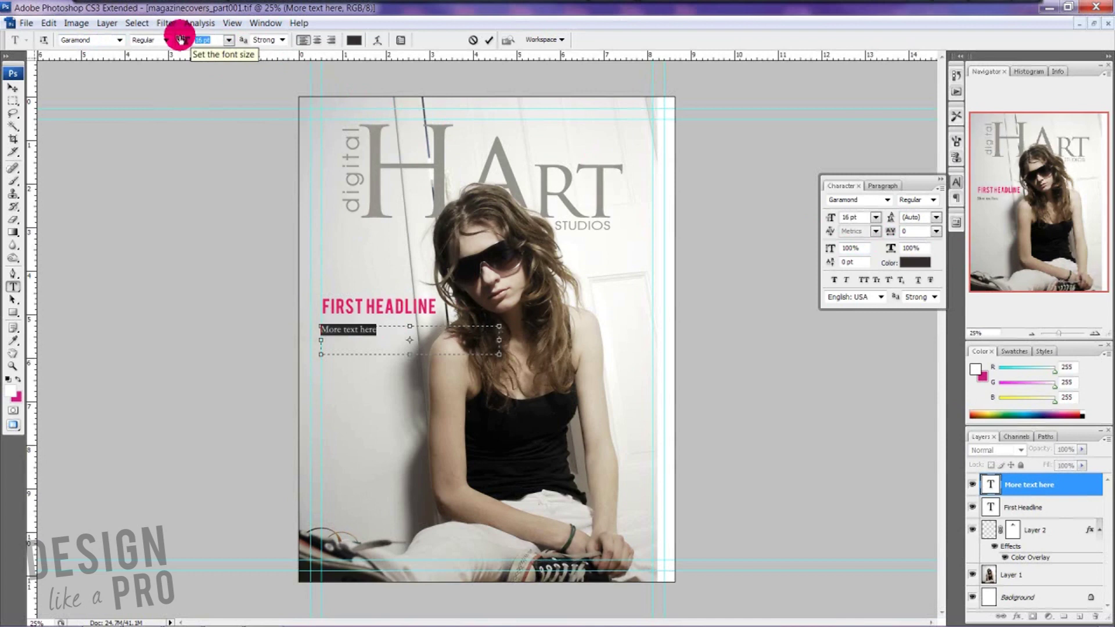
pyautogui.write('18')
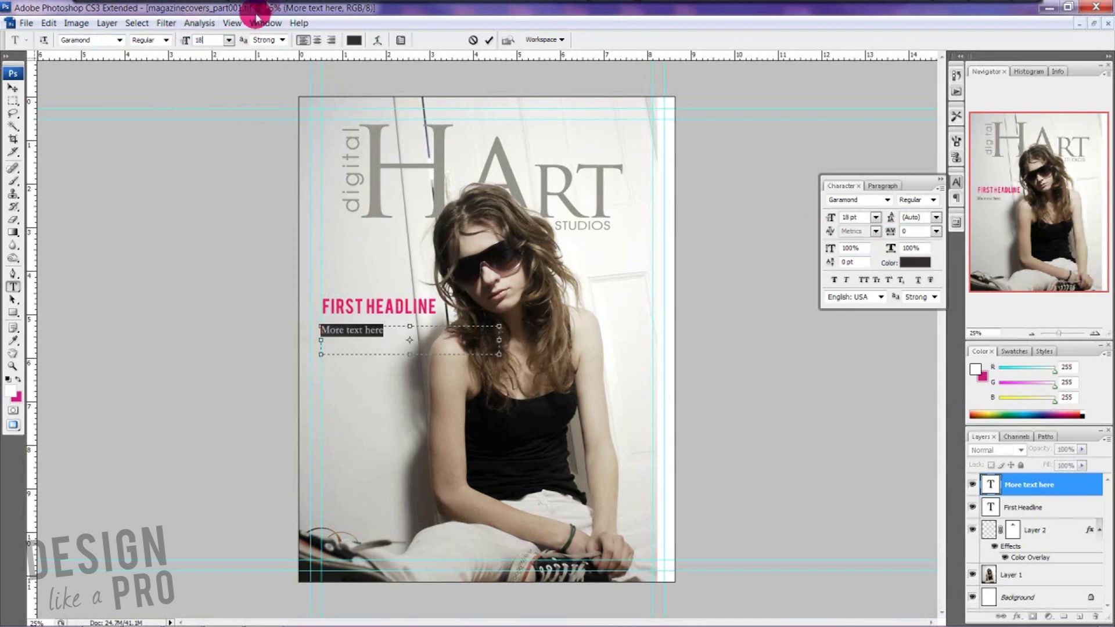
pyautogui.click(184, 40)
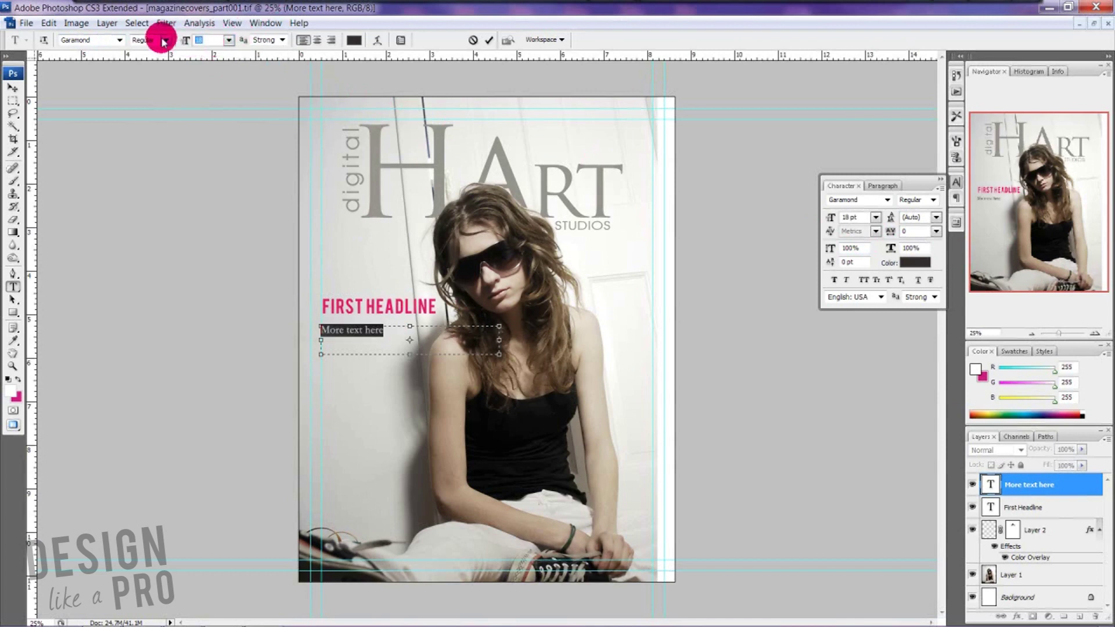
pyautogui.write('20')
pyautogui.click(12, 88)
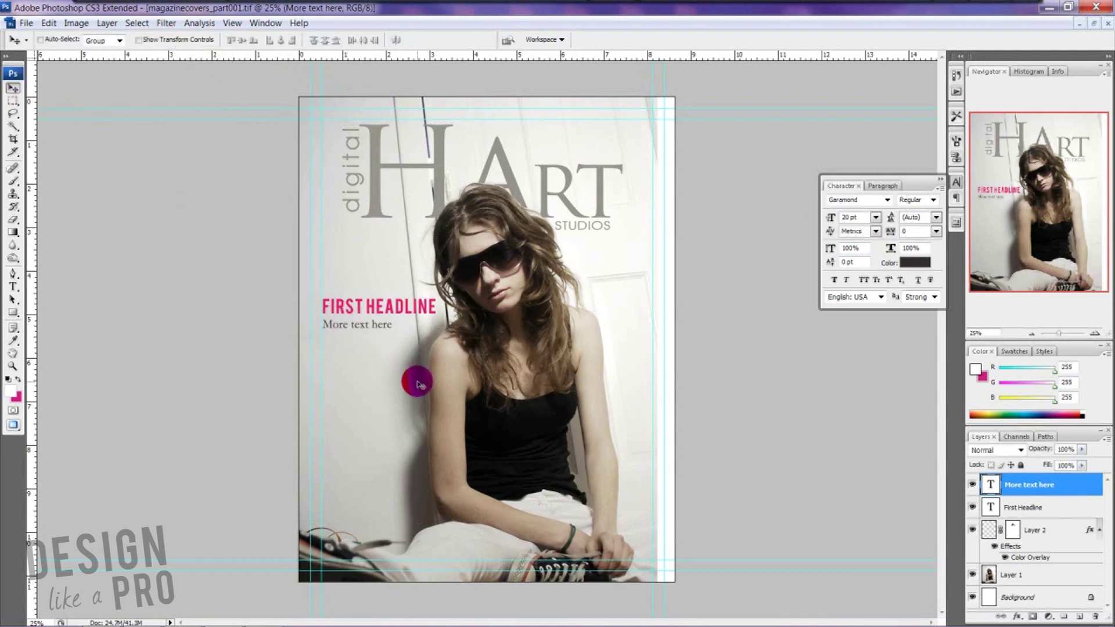
# - Nudge the "More text here" line up five increments and right one, bringing it close beneath "FIRST HEADLINE"
pyautogui.press('Up')
pyautogui.press('Up')
pyautogui.press('Up')
pyautogui.press('Up')
pyautogui.press('Up')
pyautogui.press('Right')
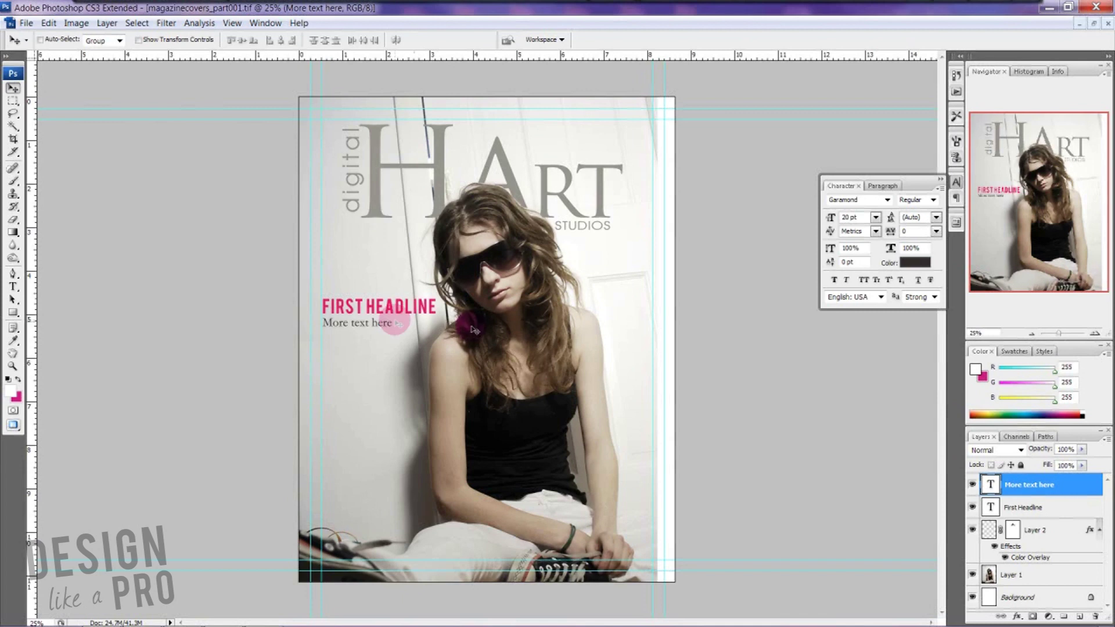
# - Add a text box below "More text here", aligned to the left margin guide, reading "Second Headline"
pyautogui.press('t')
pyautogui.moveTo(321, 358); pyautogui.dragTo(508, 422)
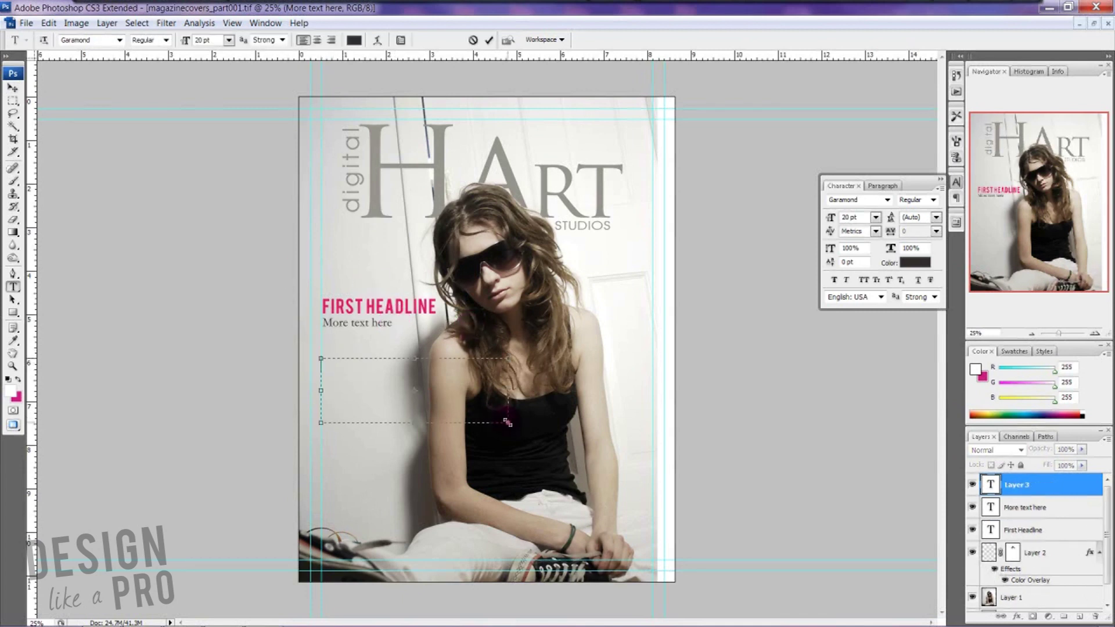
pyautogui.write('Second Headline')
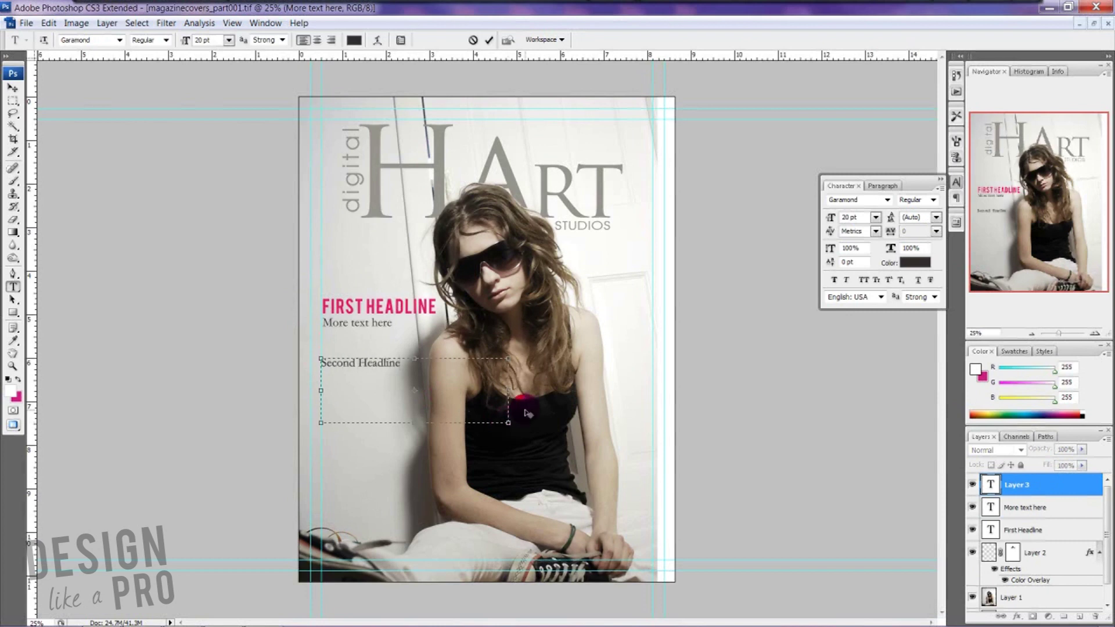
# - Change all of the "Second Headline" text to the Bebas font
pyautogui.moveTo(442, 378); pyautogui.dragTo(286, 366)
pyautogui.click(96, 40)
pyautogui.write('Bebas')
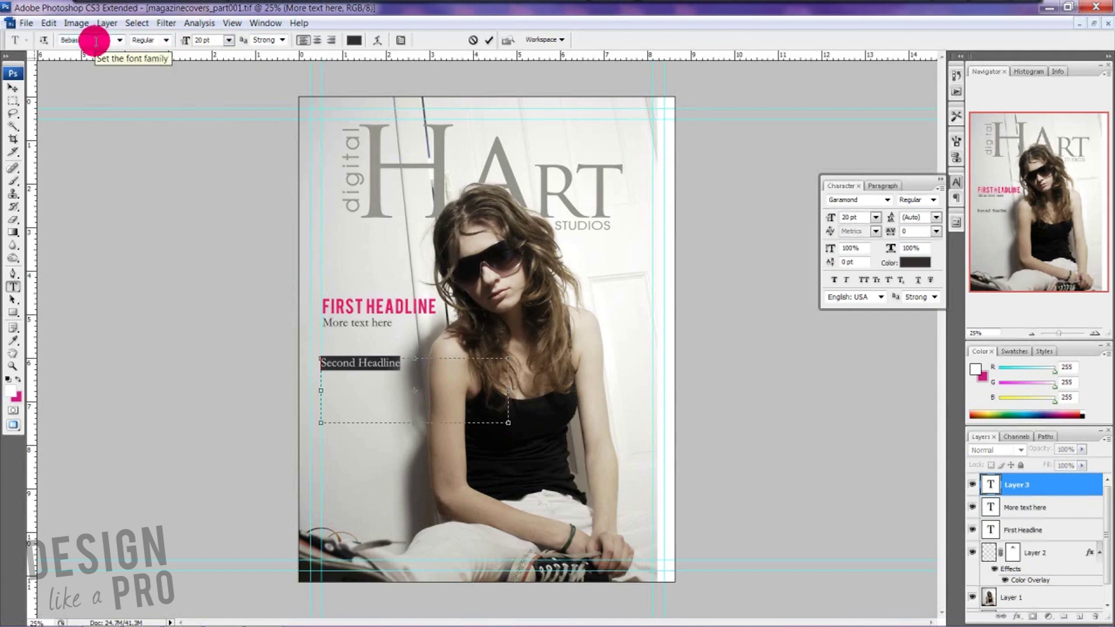
pyautogui.press('Return')
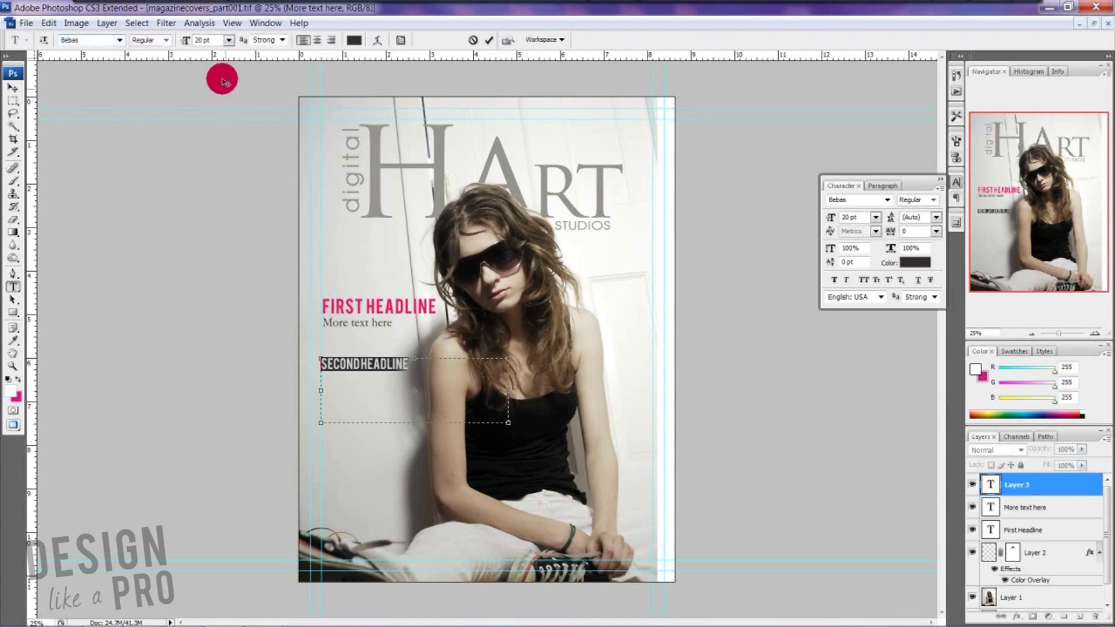
# - Set the "SECOND HEADLINE" text's font size to 30 pt
pyautogui.click(191, 44)
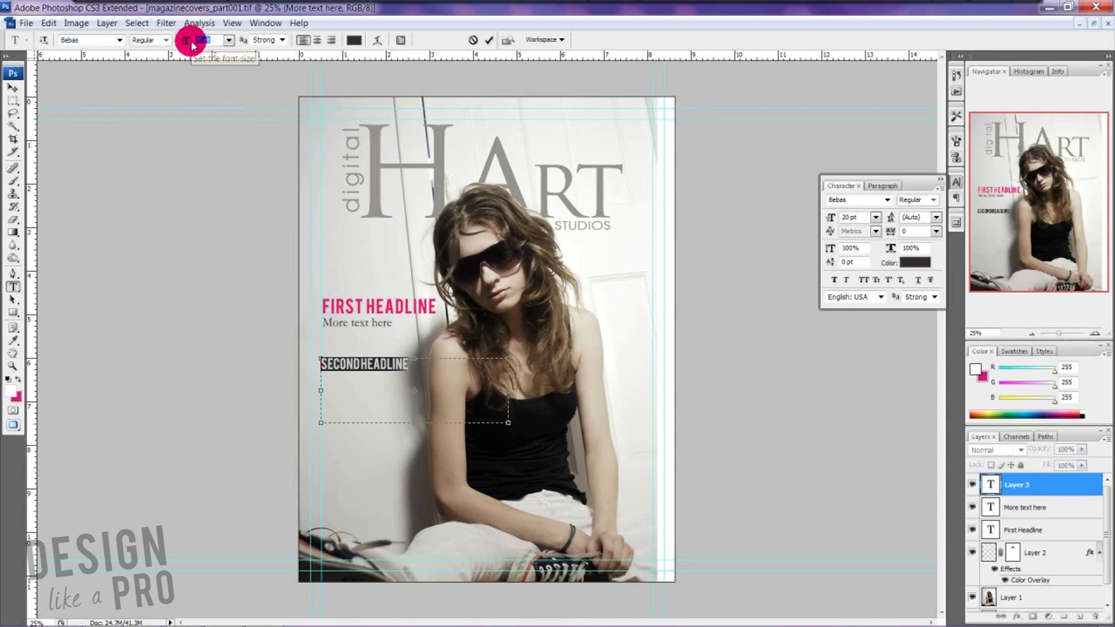
pyautogui.write('0.3')
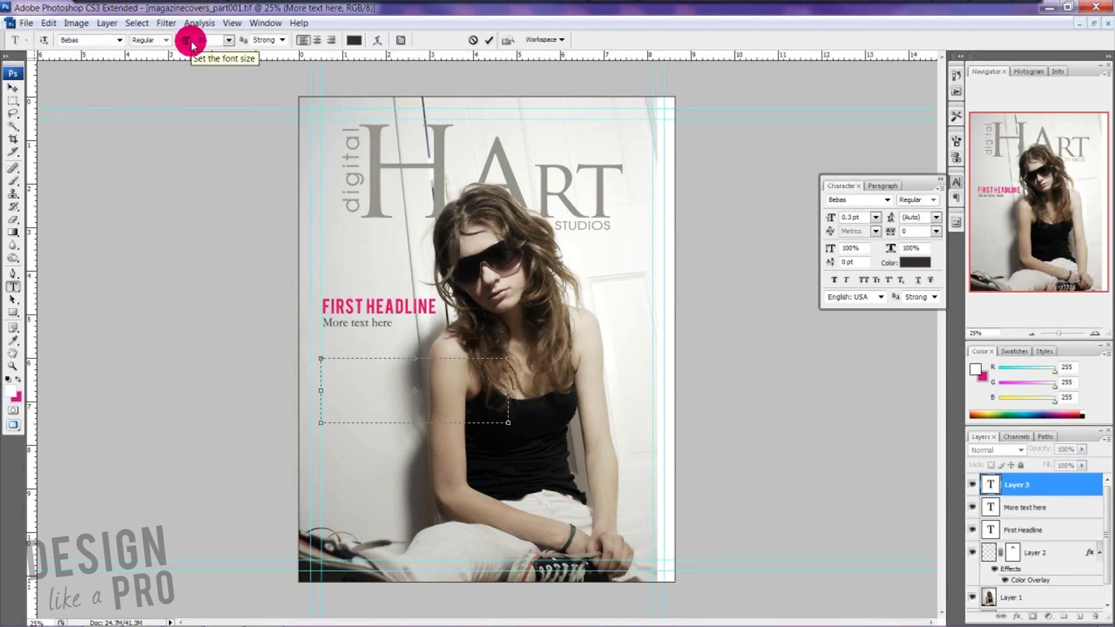
pyautogui.write('30')
pyautogui.press('Return')
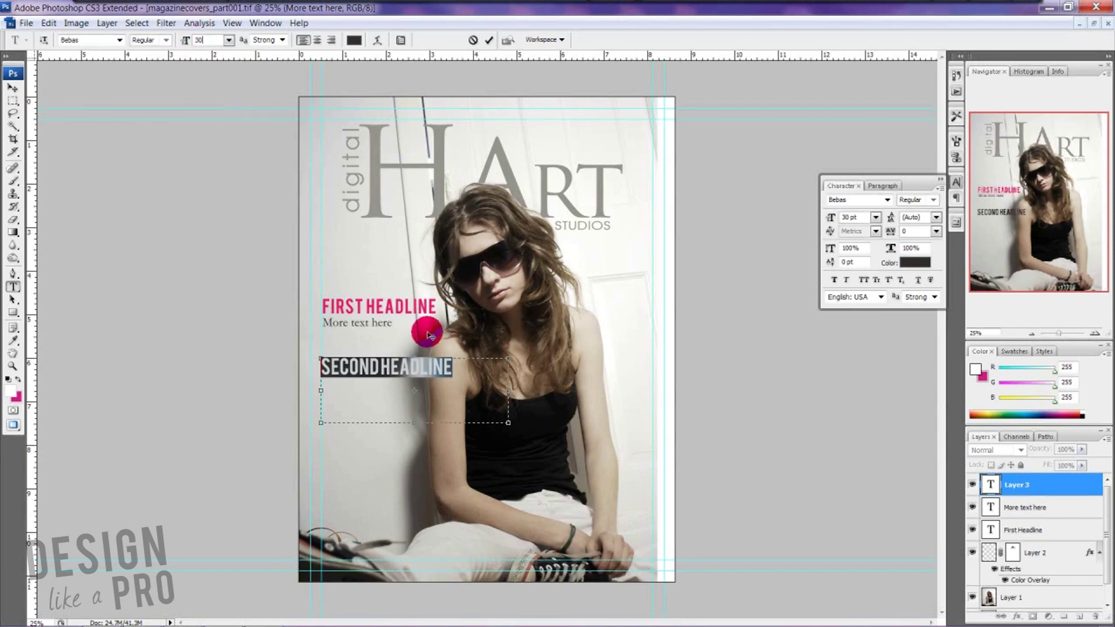
# - Set the tracking of the whole "SECOND HEADLINE" text to 50
pyautogui.click(451, 365)
pyautogui.moveTo(462, 367); pyautogui.dragTo(239, 348)
pyautogui.click(916, 231)
pyautogui.click(875, 232)
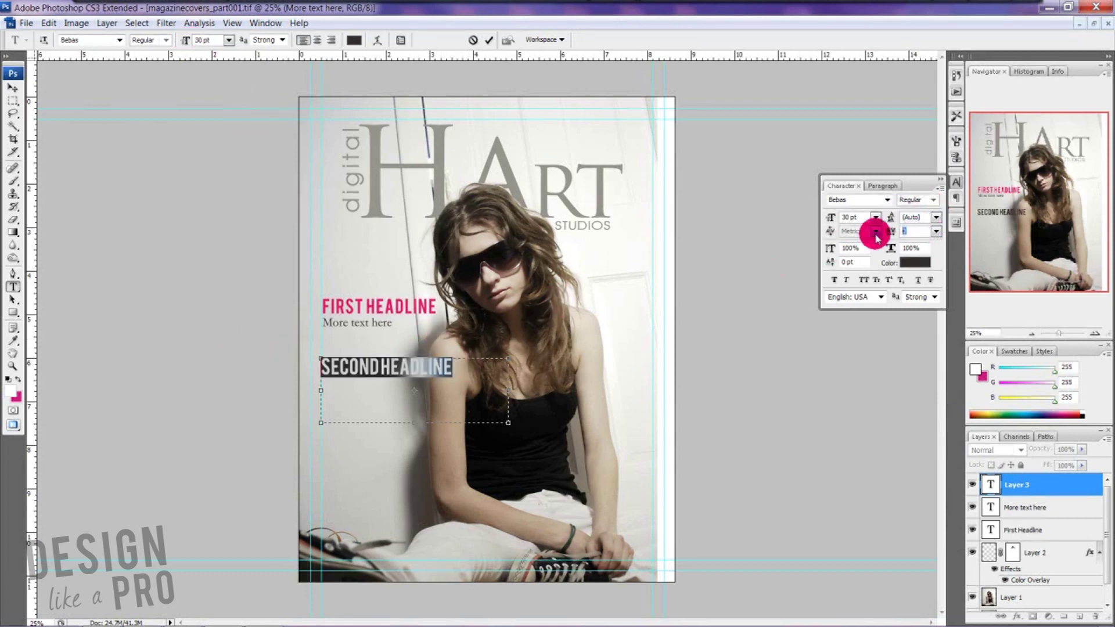
pyautogui.write('50')
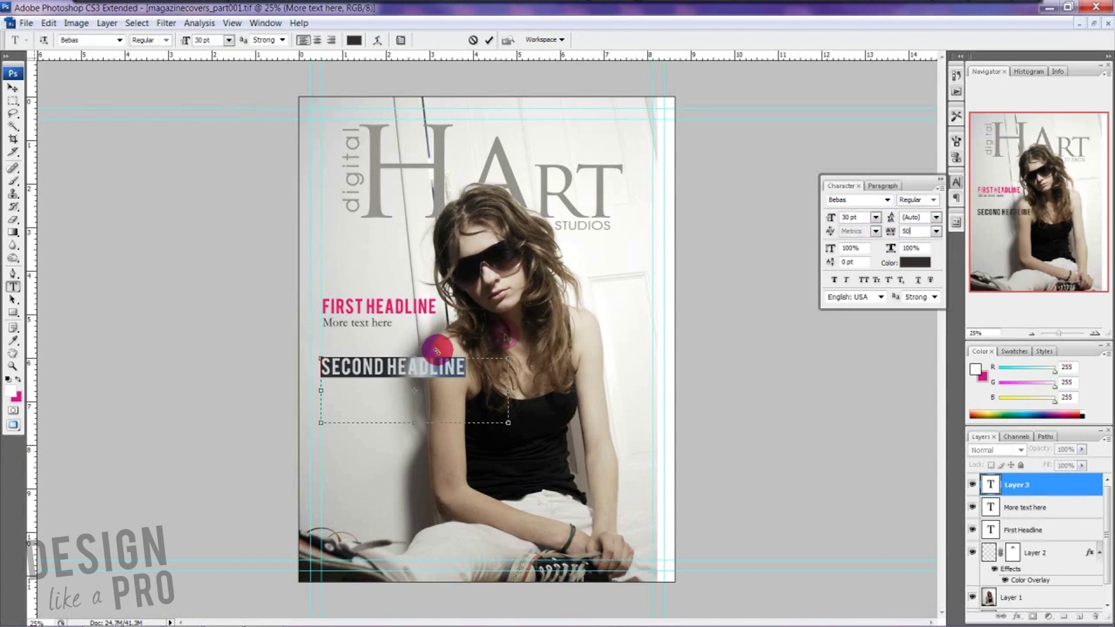
# - Reduce the "SECOND HEADLINE" text's font size to 25 pt
pyautogui.click(473, 371)
pyautogui.moveTo(477, 367); pyautogui.dragTo(267, 361)
pyautogui.click(216, 39)
pyautogui.write('25')
pyautogui.press('Return')
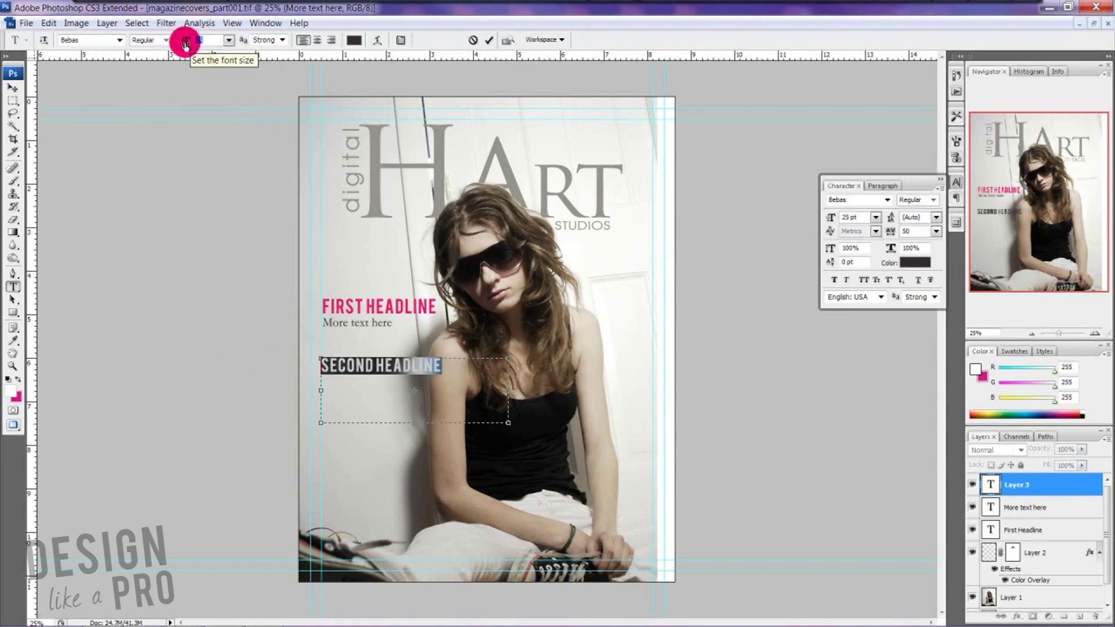
# - Set the "SECOND HEADLINE" text to 20 pt and move it down the left margin guide, beside the model's elbow
pyautogui.write('20')
pyautogui.press('Return')
pyautogui.click(13, 87)
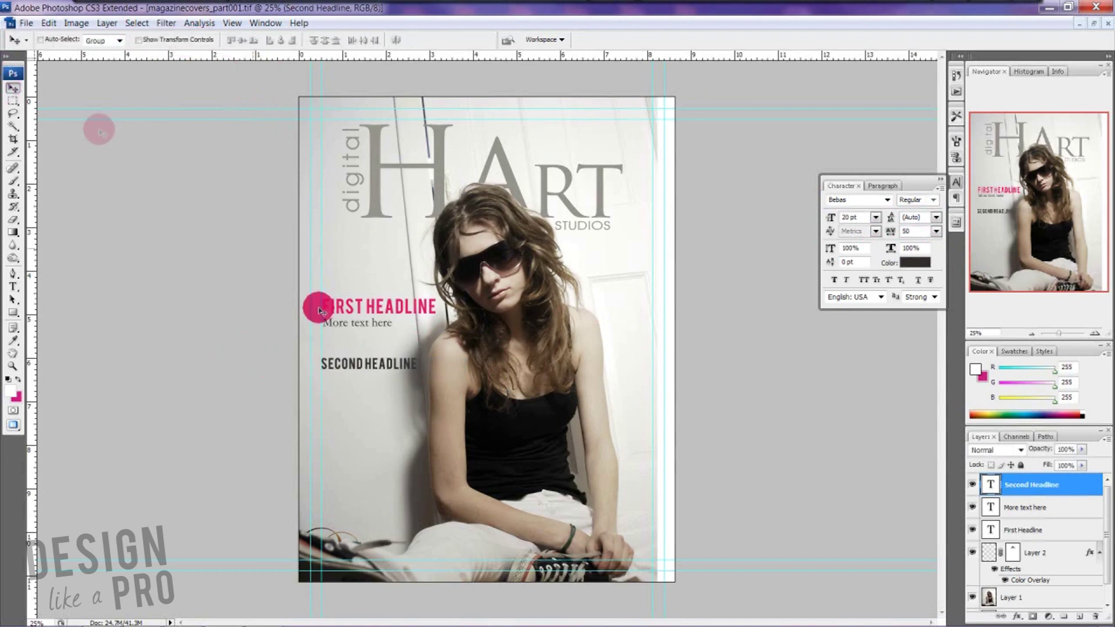
pyautogui.moveTo(373, 368); pyautogui.dragTo(381, 431)
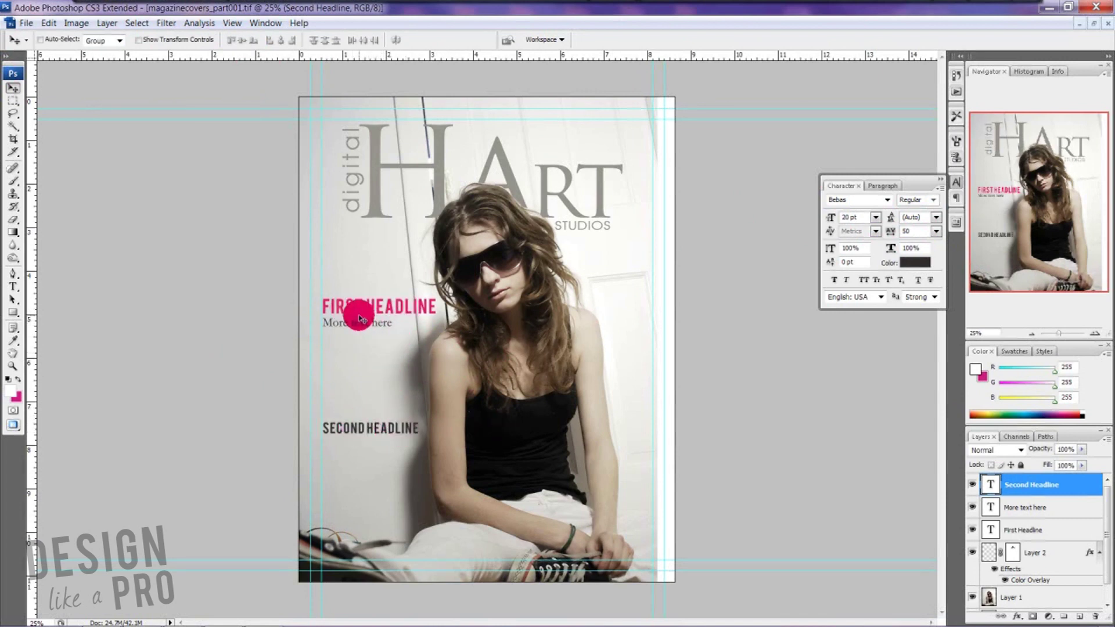
# - Add a text box just beneath "SECOND HEADLINE", aligned to the left margin guide, reading "More text More text More Text"
pyautogui.press('t')
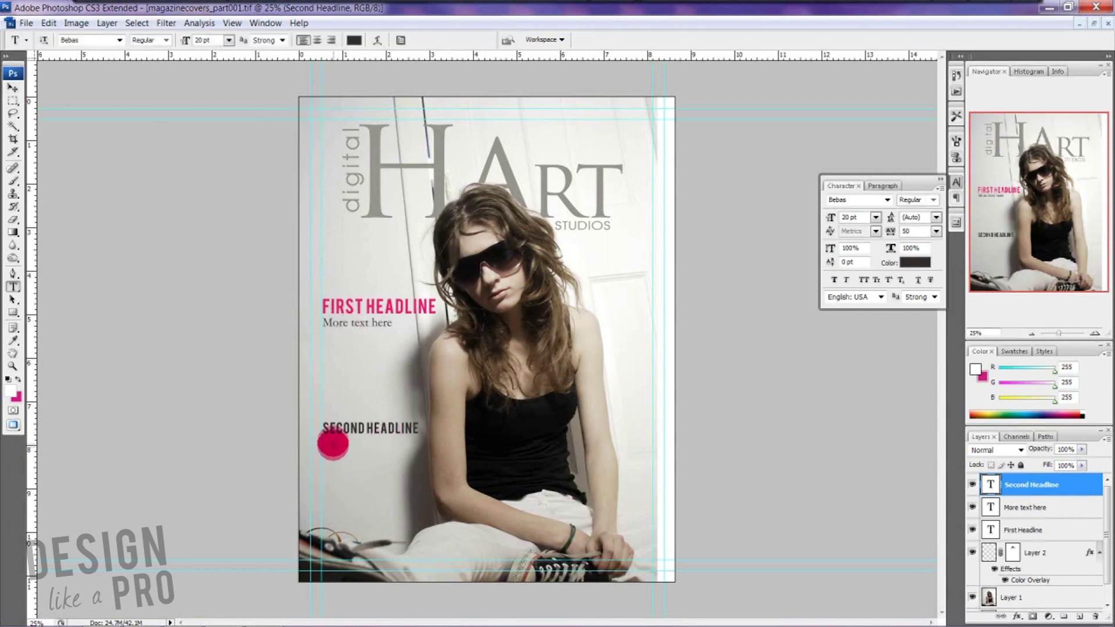
pyautogui.moveTo(323, 440); pyautogui.dragTo(435, 463)
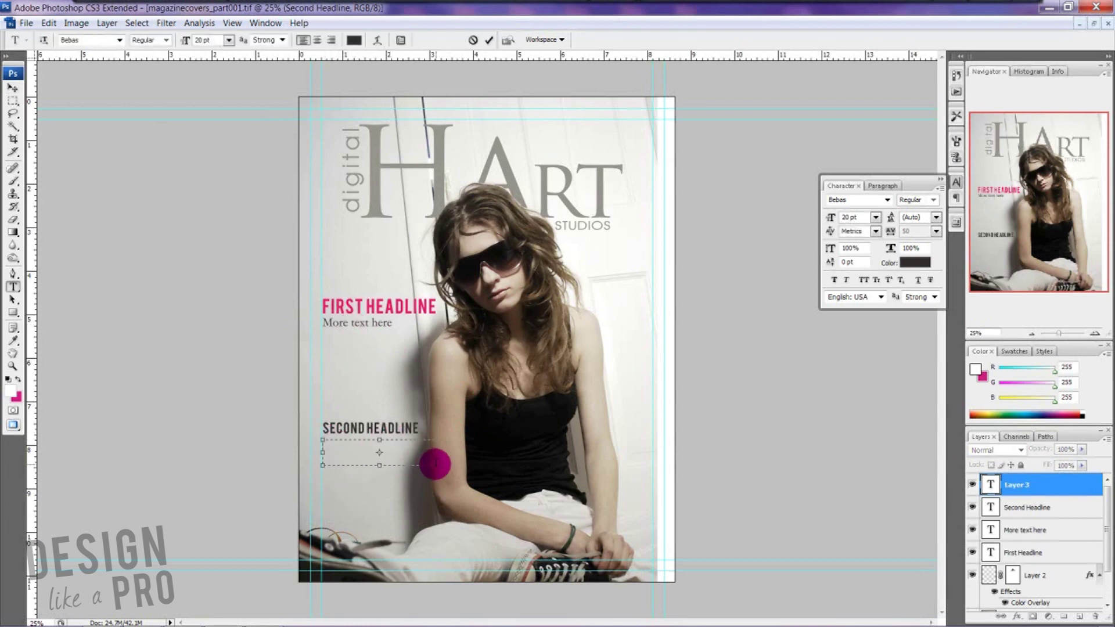
pyautogui.write('MORE TEXT')
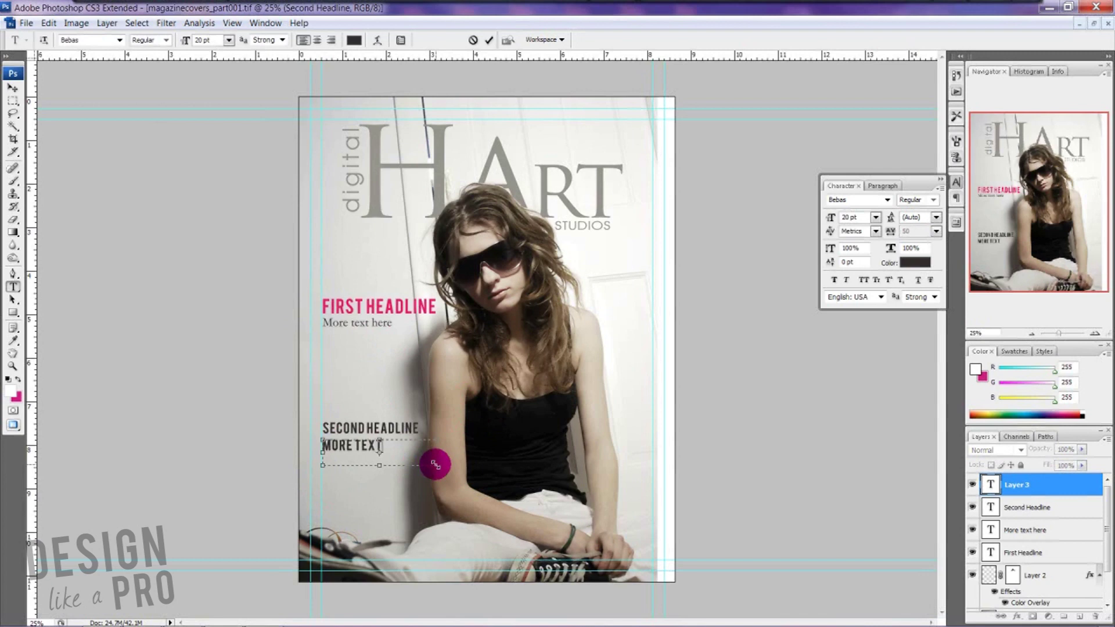
pyautogui.write(', MORE TEXT')
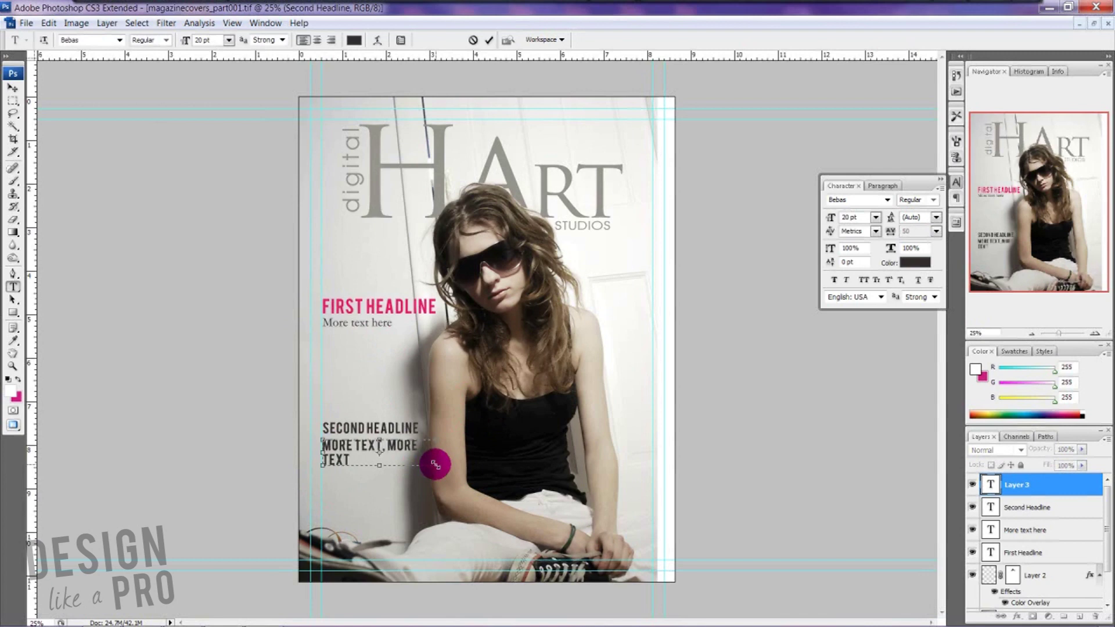
pyautogui.write(' MORE TEX')
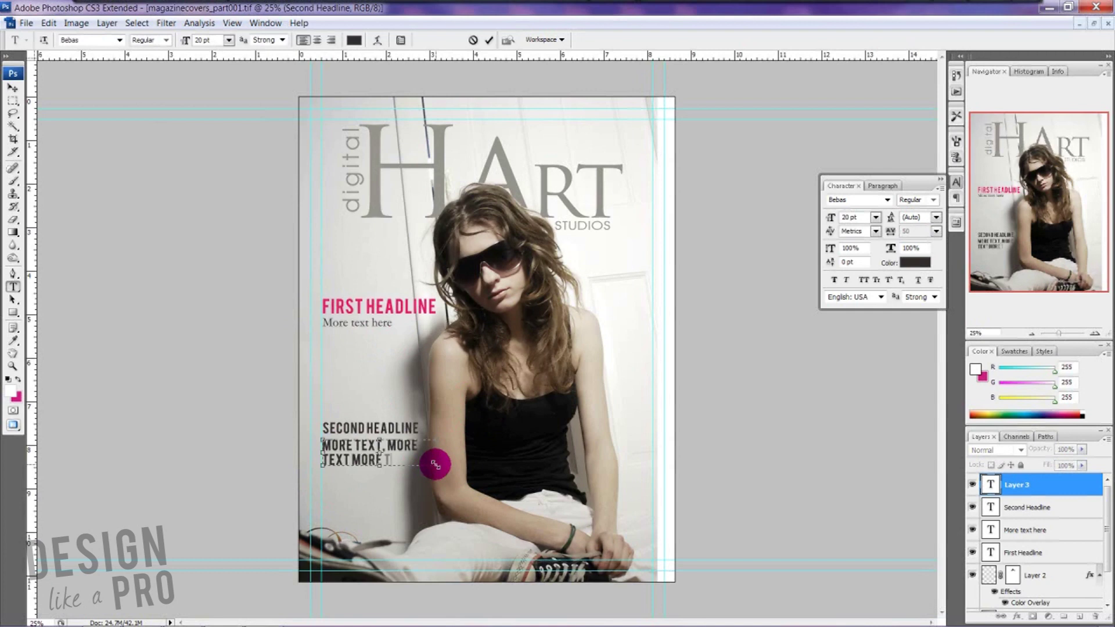
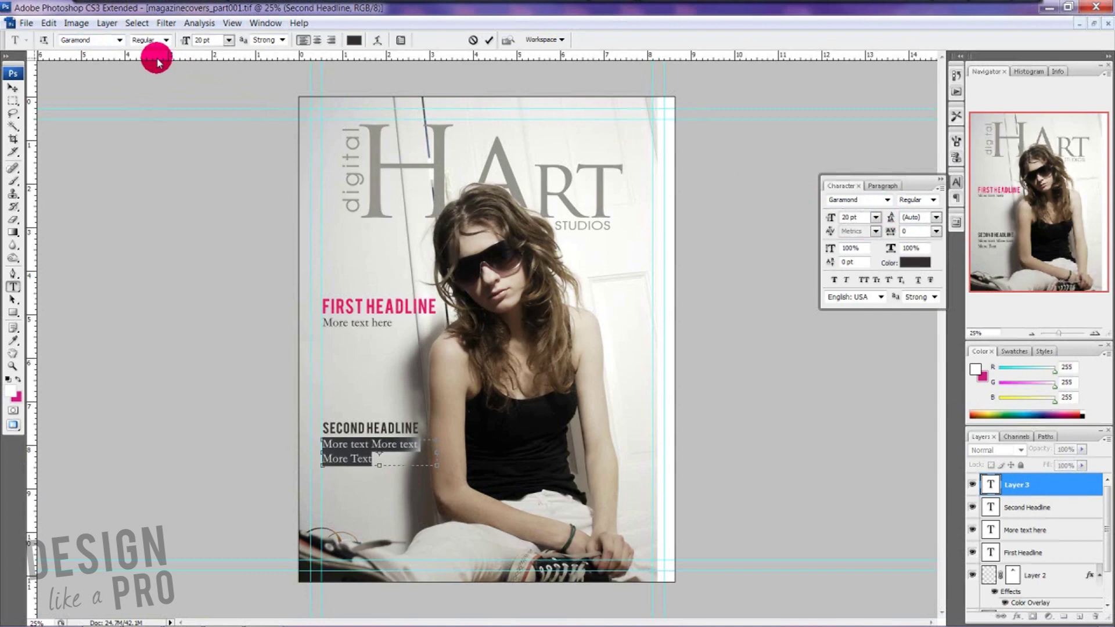
# - Set the font size of the supporting text under "SECOND HEADLINE" to 18 pt
pyautogui.click(212, 40)
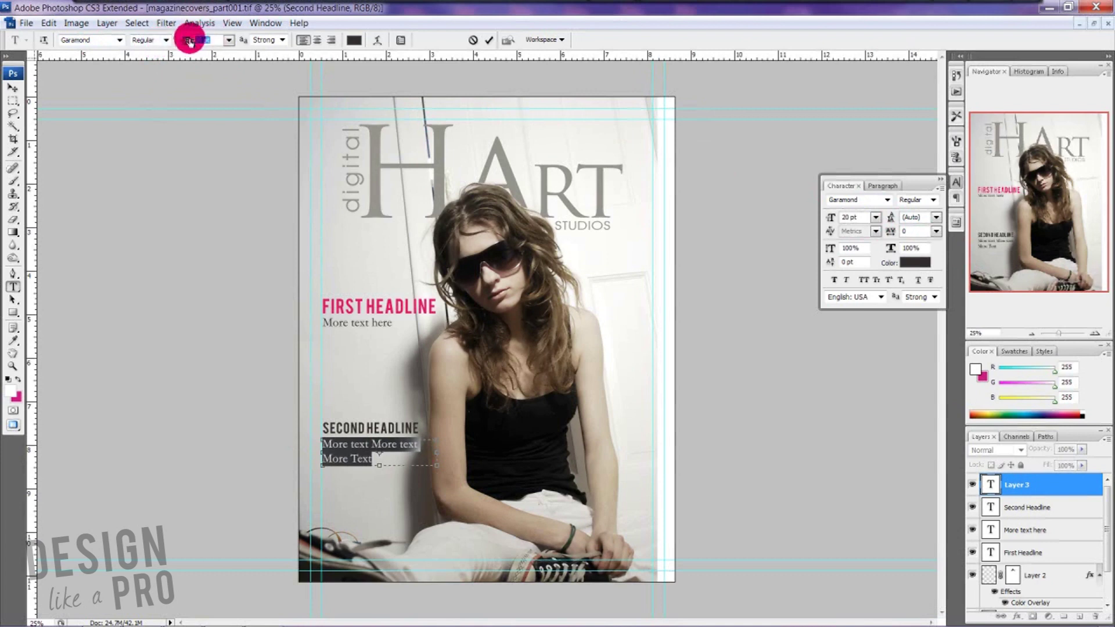
pyautogui.write('14')
pyautogui.press('Return')
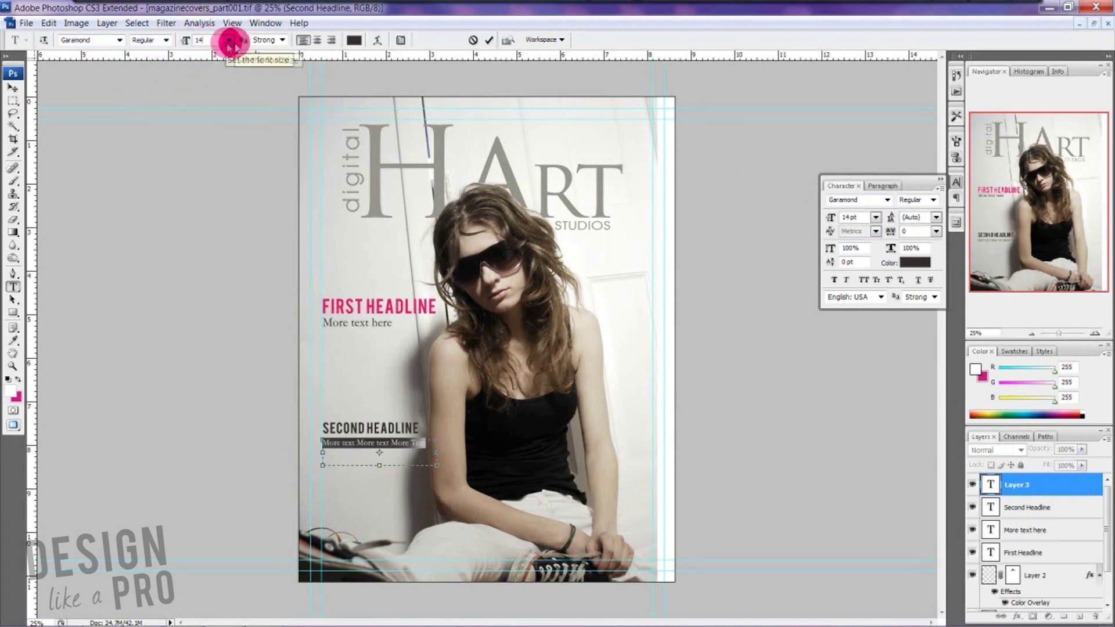
pyautogui.moveTo(185, 42); pyautogui.dragTo(187, 42)
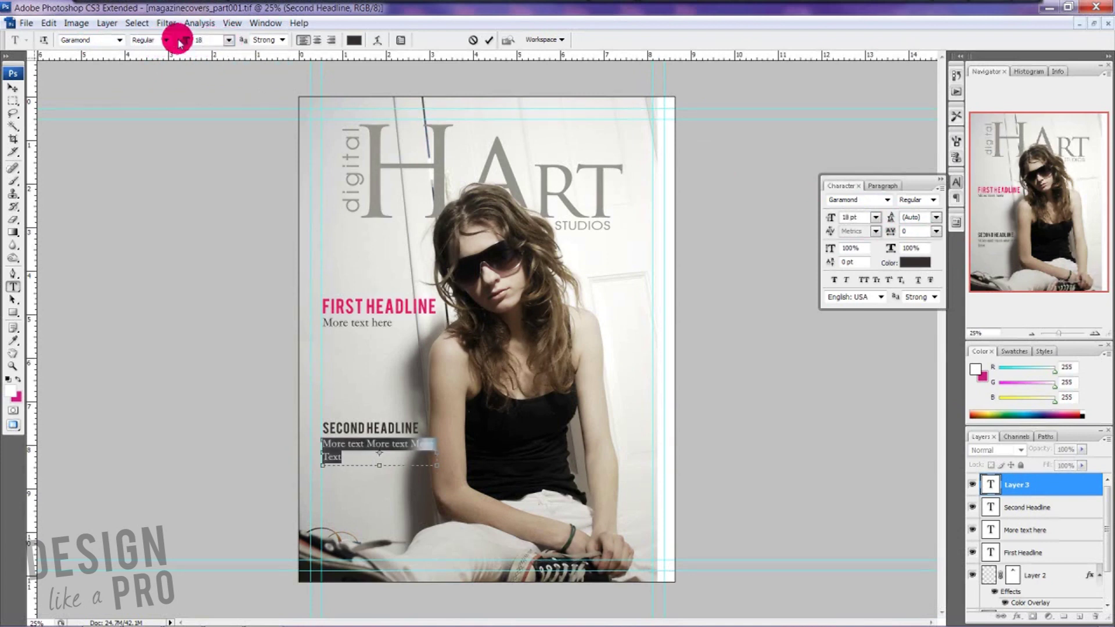
# - Narrow the supporting text's box so the final "More Text" wraps onto the second line, and commit the text
pyautogui.click(413, 446)
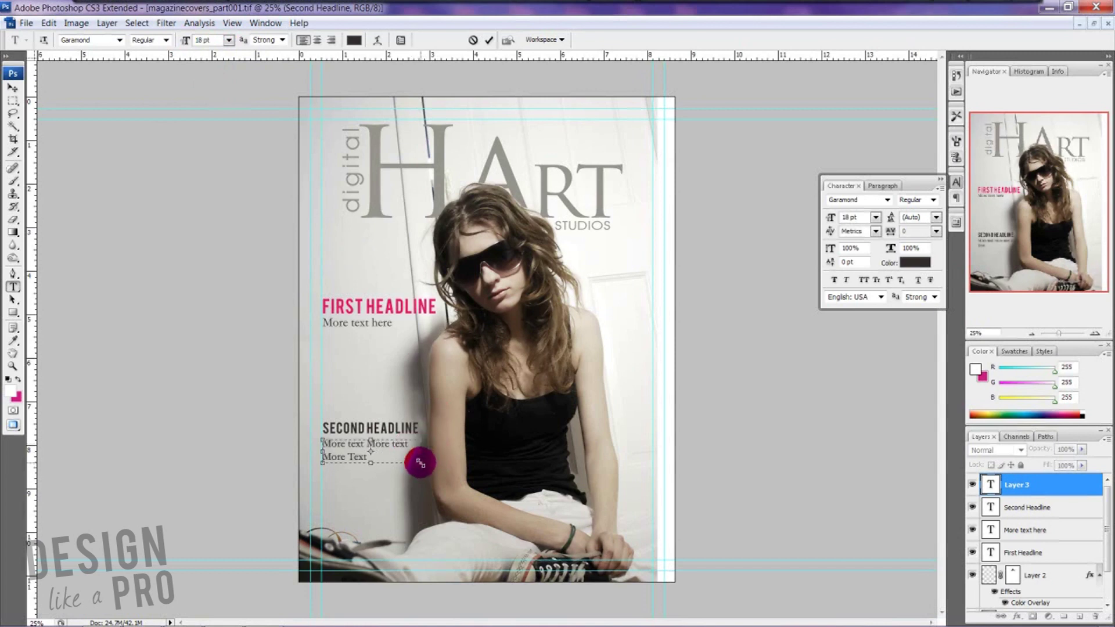
pyautogui.moveTo(418, 461); pyautogui.dragTo(317, 447)
pyautogui.click(12, 88)
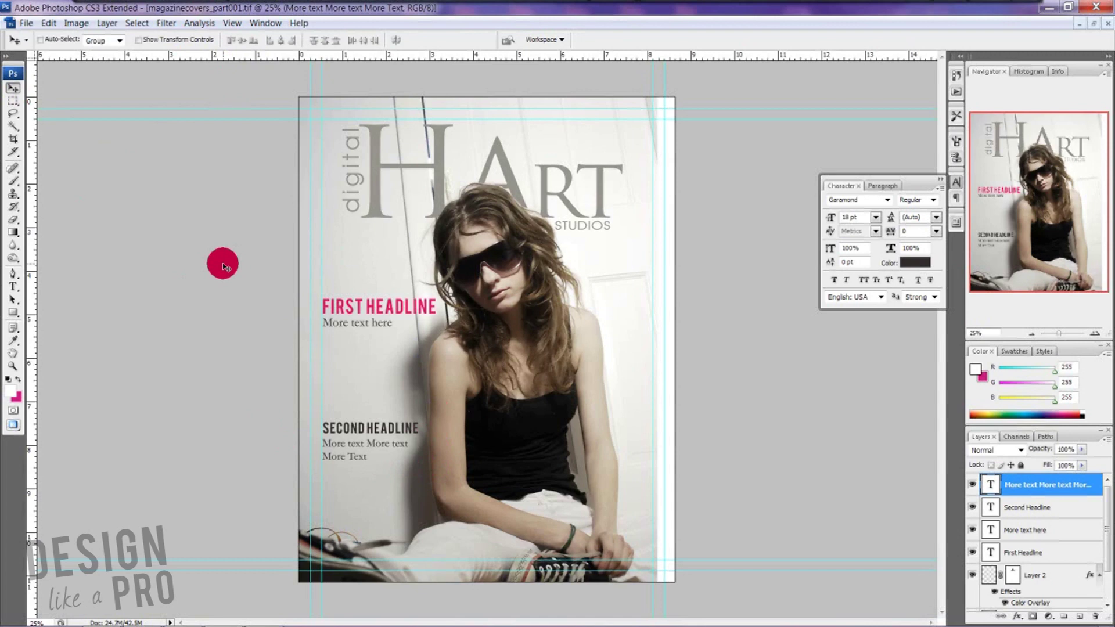
# - Recolor the "SECOND HEADLINE" text pink (#e71660) by sampling the color of "FIRST HEADLINE", and commit the text
pyautogui.press('t')
pyautogui.moveTo(419, 427); pyautogui.dragTo(288, 414)
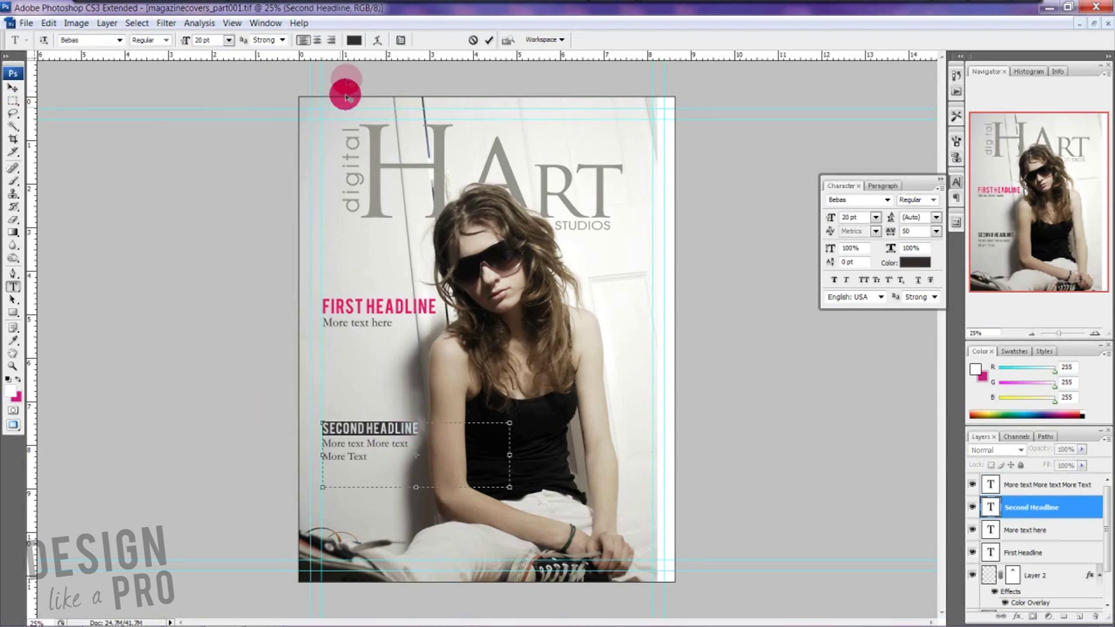
pyautogui.click(354, 40)
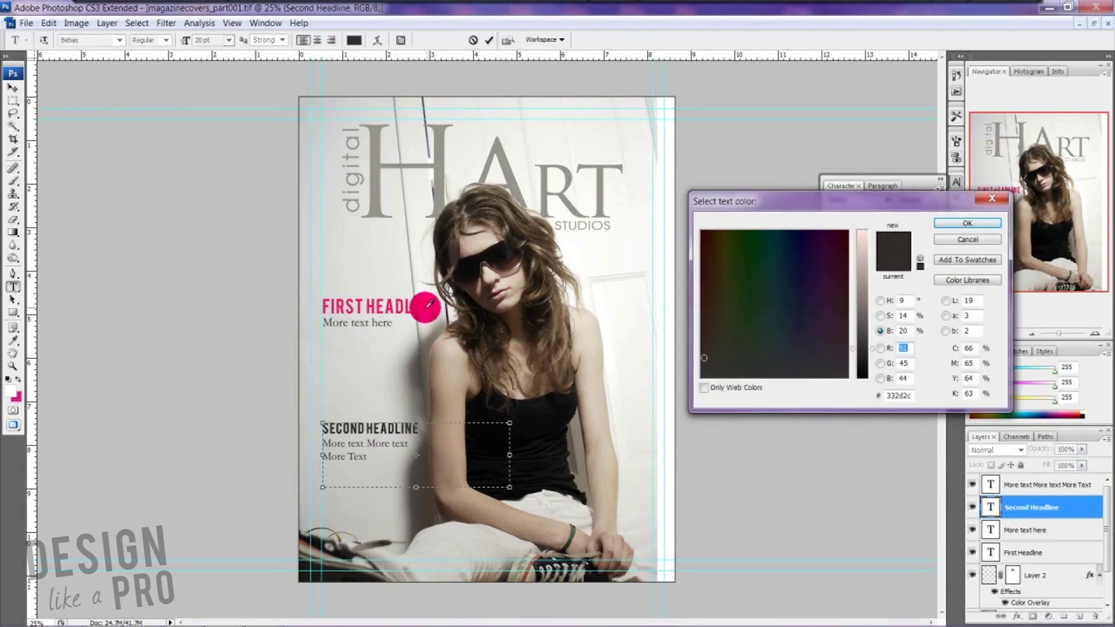
pyautogui.click(427, 305)
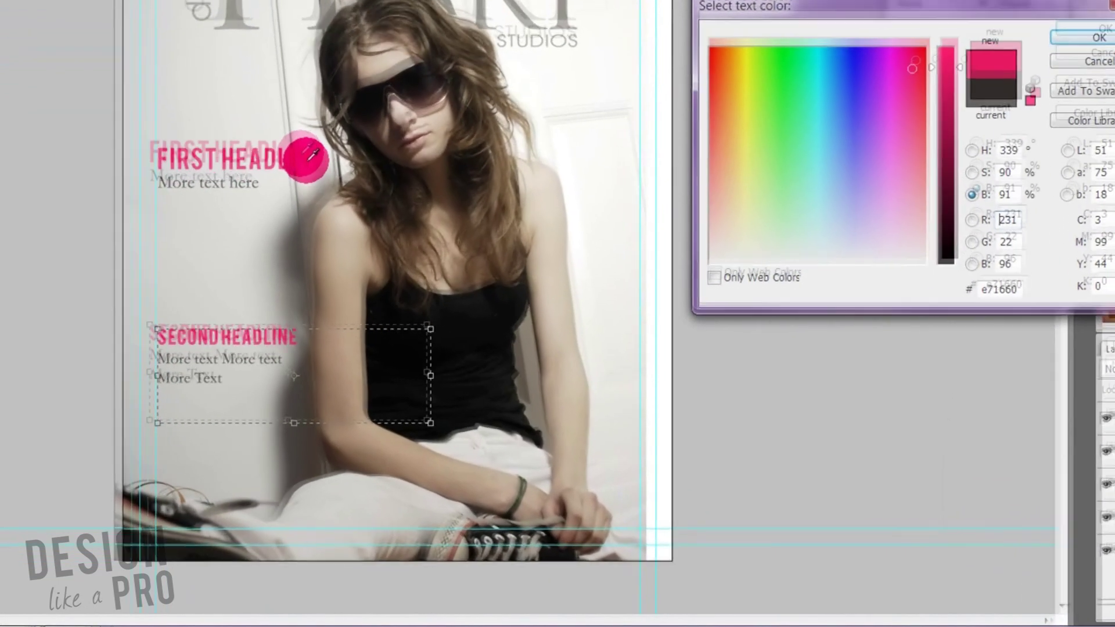
pyautogui.click(1057, 35)
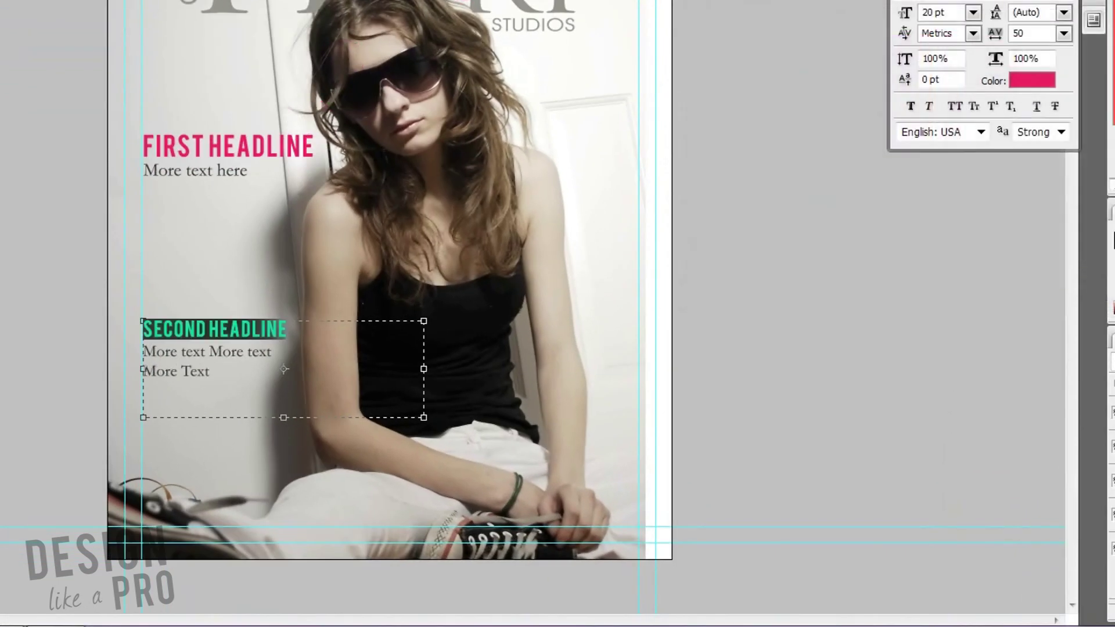
pyautogui.hotkey('ctrl', 'Return')
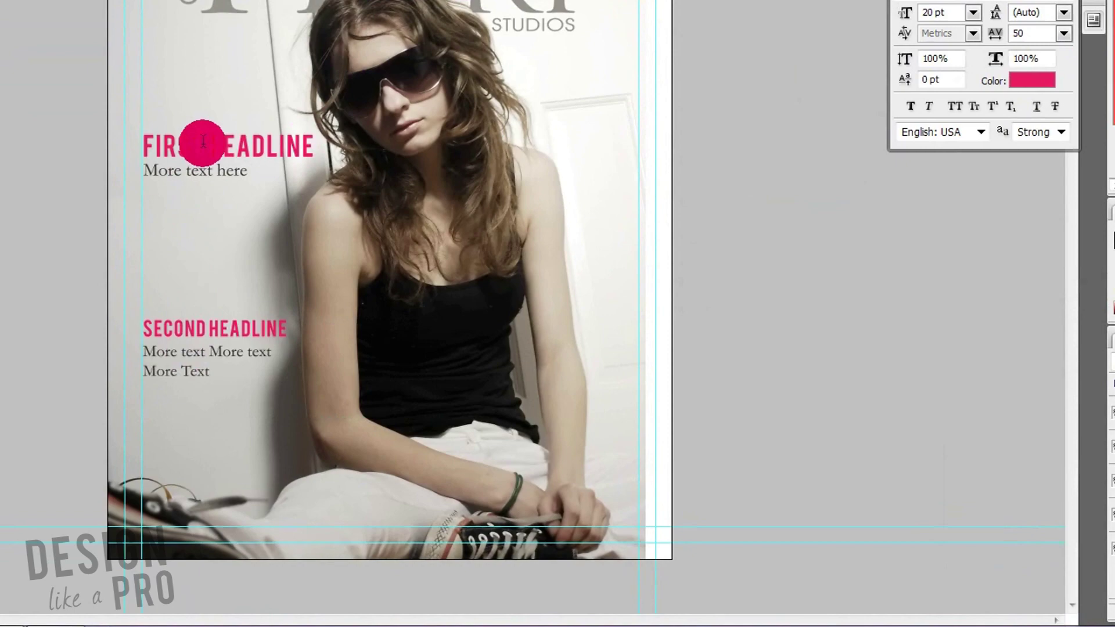
# - Recolor the "SECOND HEADLINE" text near-black (#040404) by sampling the model's black top, and commit the text
pyautogui.click(289, 324)
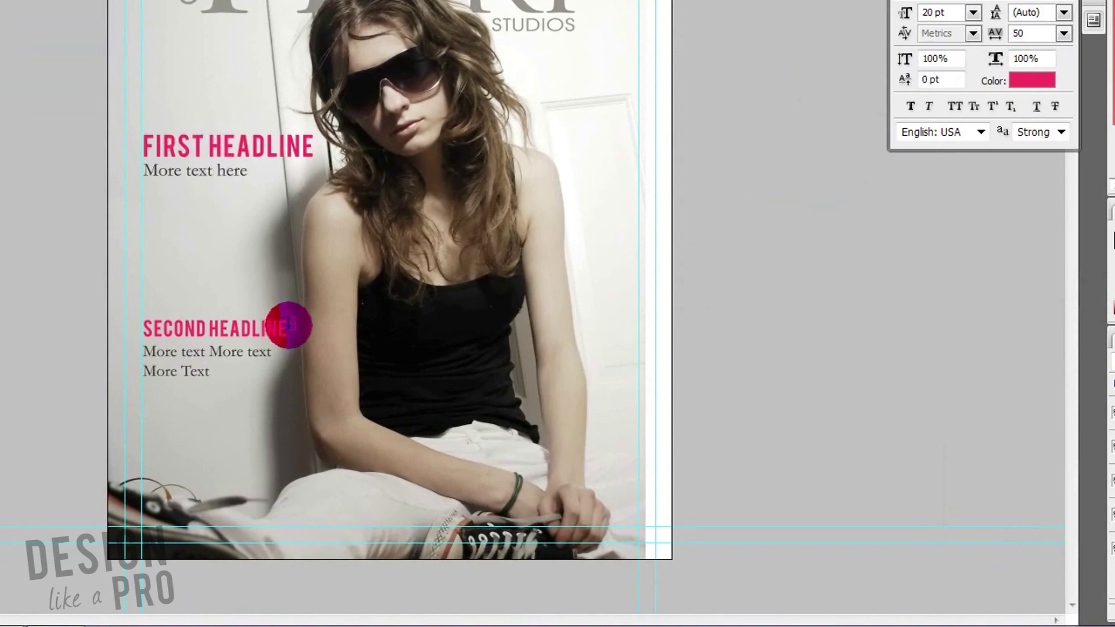
pyautogui.moveTo(288, 324); pyautogui.dragTo(63, 318)
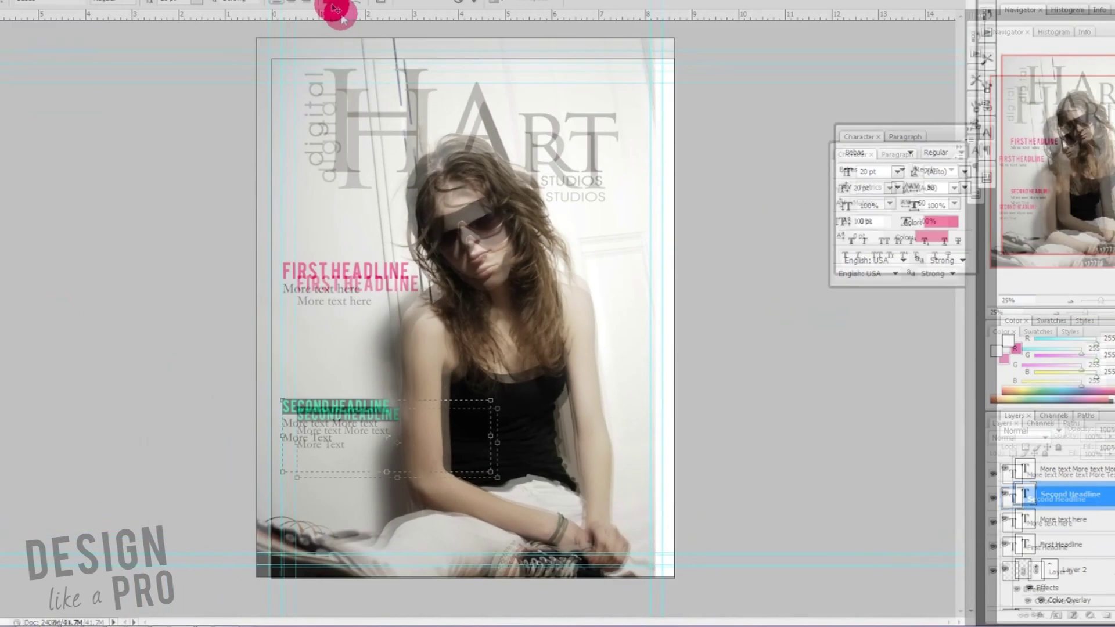
pyautogui.click(355, 41)
pyautogui.moveTo(550, 436); pyautogui.dragTo(525, 402)
pyautogui.moveTo(516, 254); pyautogui.dragTo(516, 263)
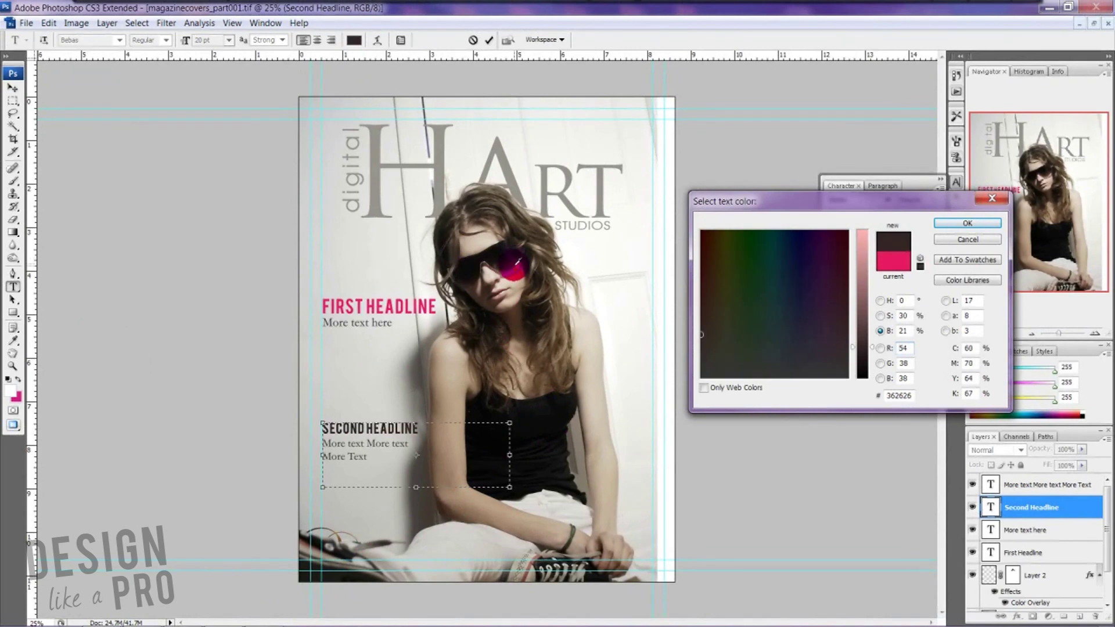
pyautogui.moveTo(575, 527); pyautogui.dragTo(570, 542)
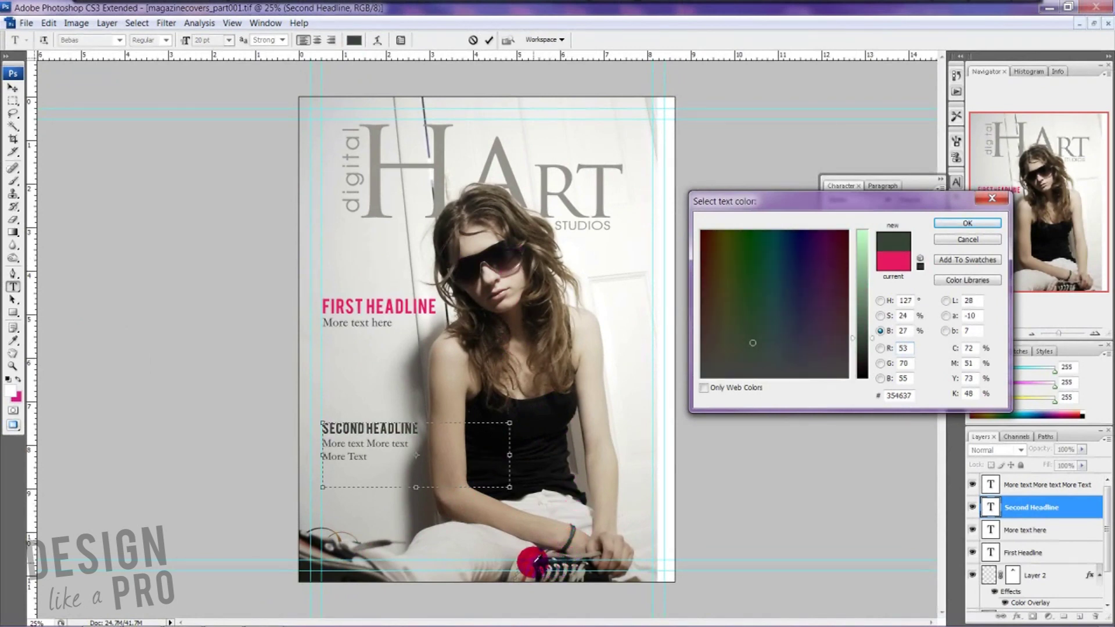
pyautogui.moveTo(532, 558); pyautogui.dragTo(494, 489)
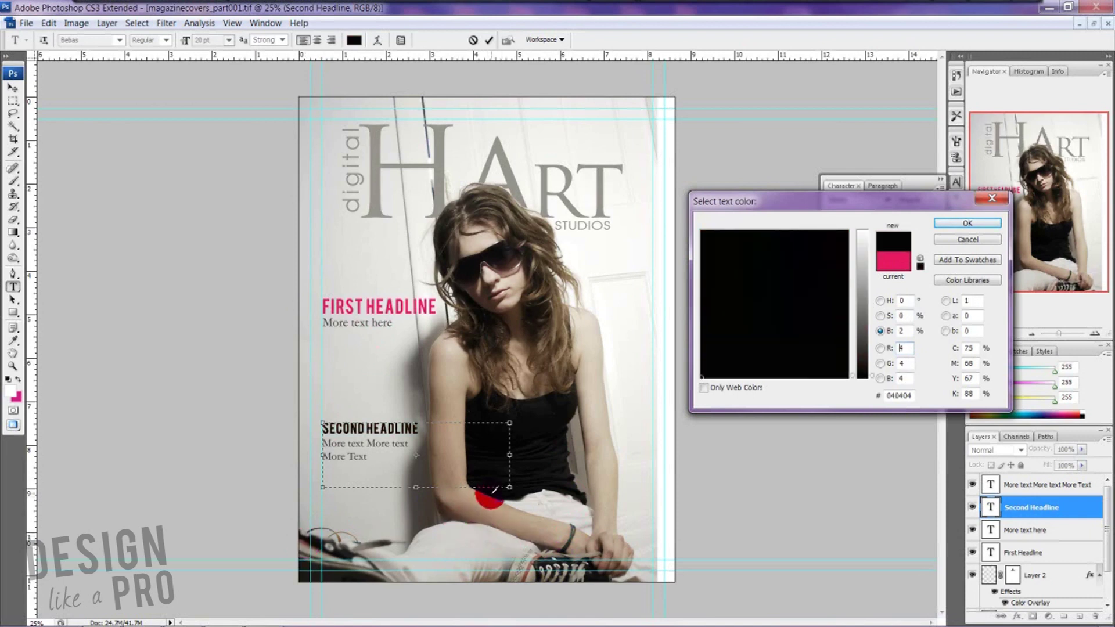
pyautogui.click(965, 223)
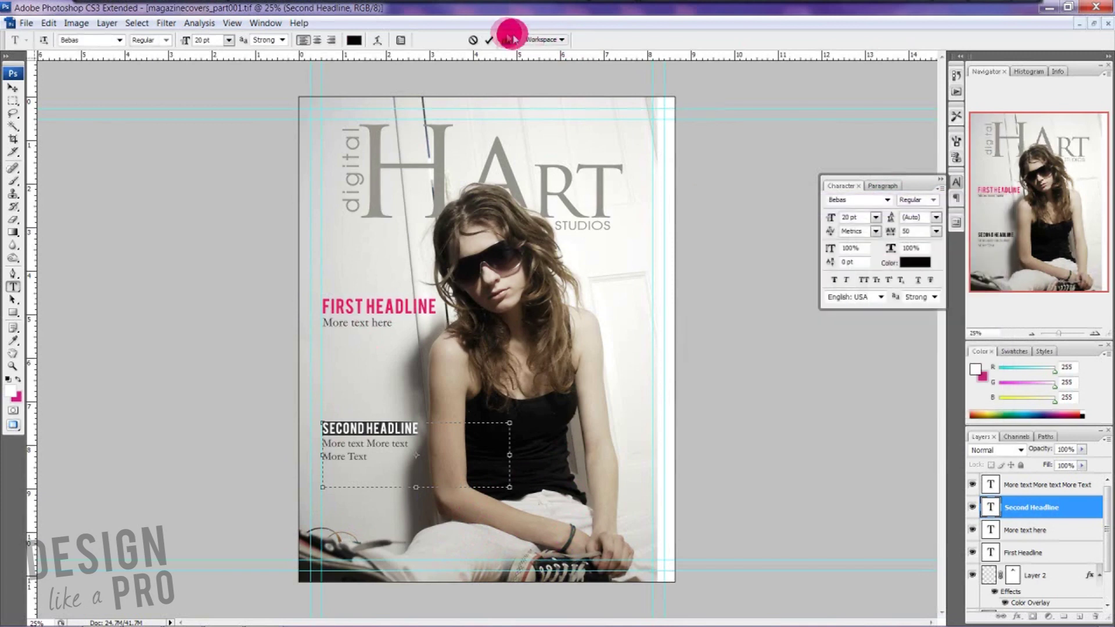
pyautogui.click(490, 41)
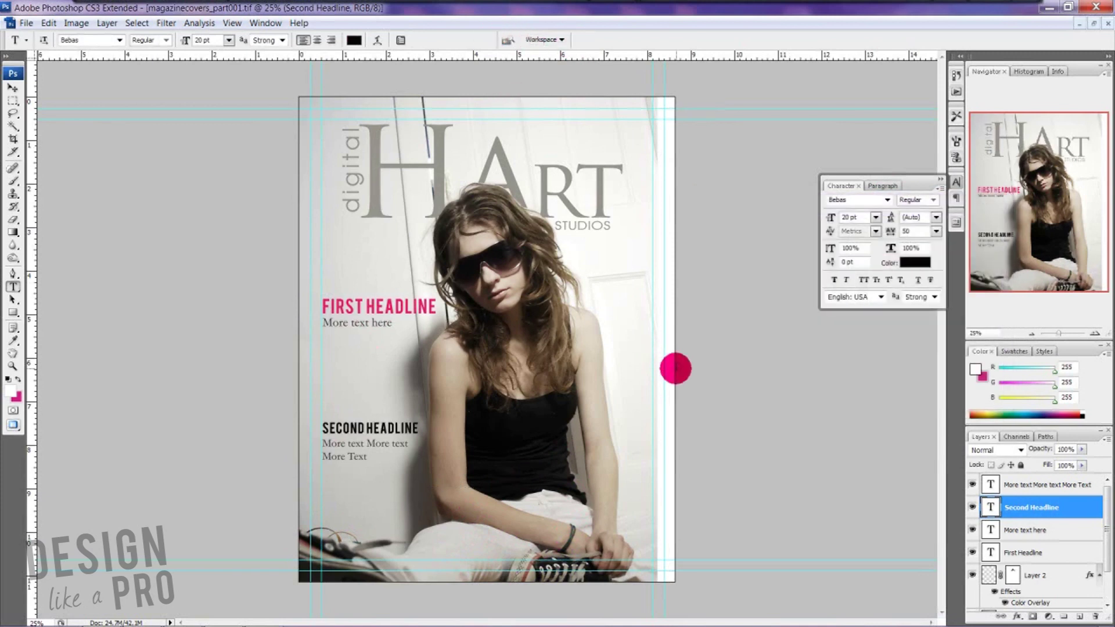
# - Move "SECOND HEADLINE" and its supporting text together slightly down along the left margin guide
pyautogui.click(13, 100)
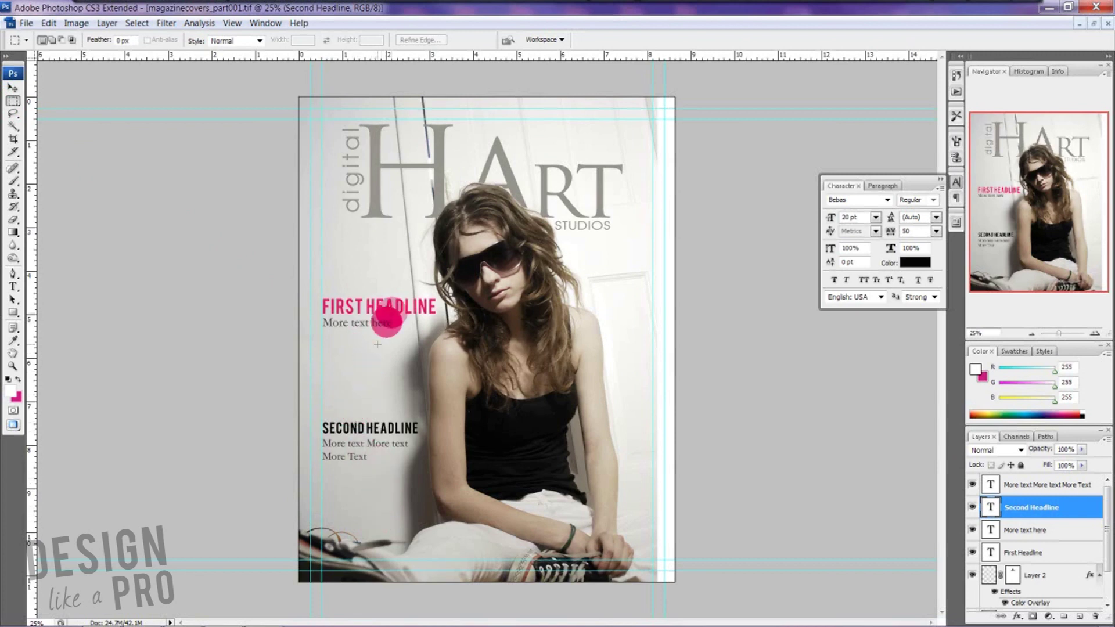
pyautogui.click(13, 87)
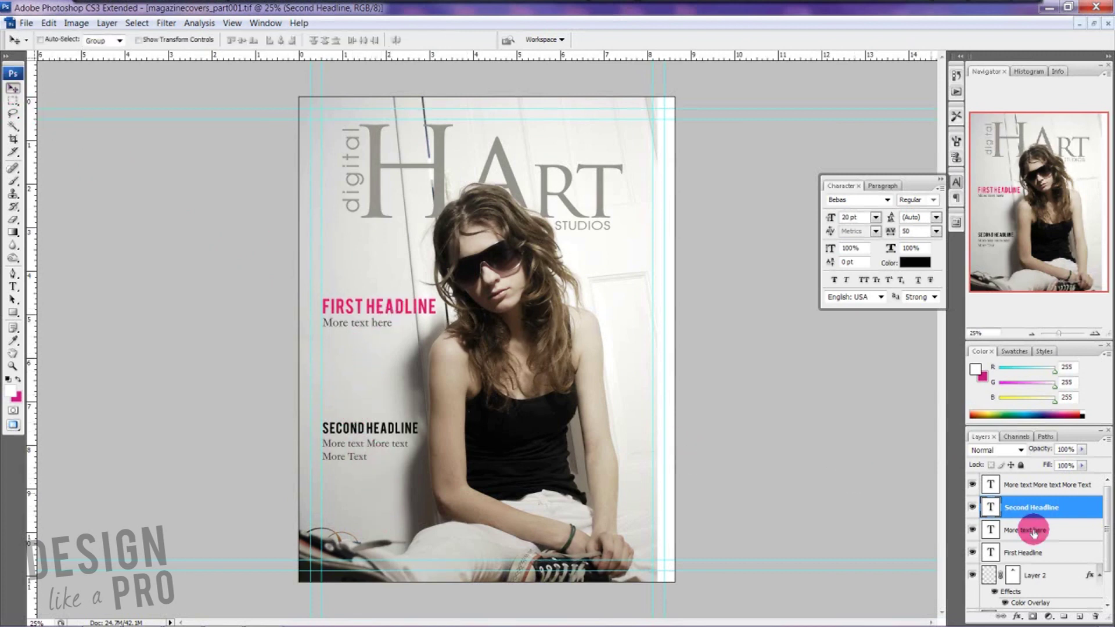
pyautogui.keyDown('shift'); pyautogui.click(1080, 486); pyautogui.keyUp('shift')
pyautogui.moveTo(384, 437); pyautogui.dragTo(626, 497)
pyautogui.moveTo(585, 463)
pyautogui.mouseDown()
pyautogui.moveTo(577, 417)
pyautogui.moveTo(381, 458)
pyautogui.moveTo(361, 451)
pyautogui.mouseUp()
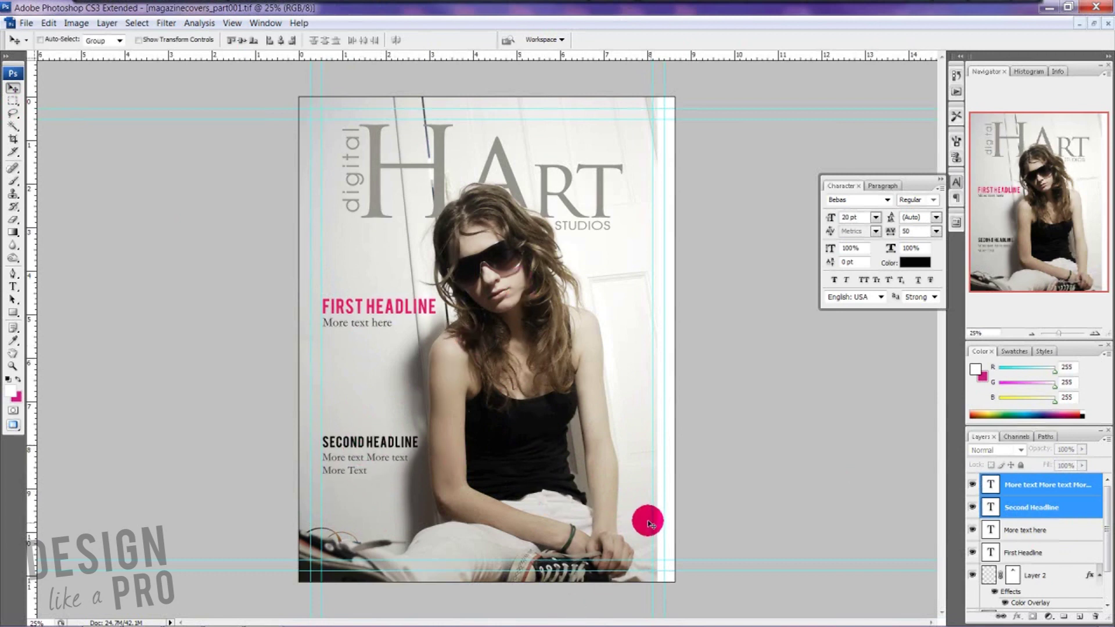
pyautogui.click(383, 487)
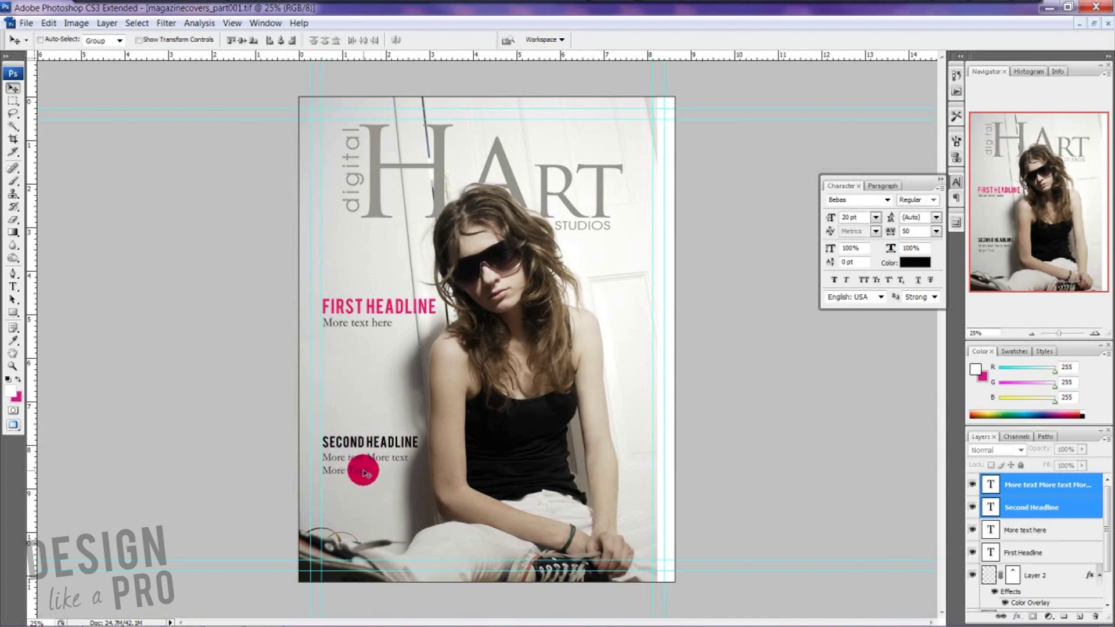
# - Add a new layer directly beneath the Second Headline layer and marquee-select a rectangle around that text block, starting from the page's left edge
pyautogui.press('t')
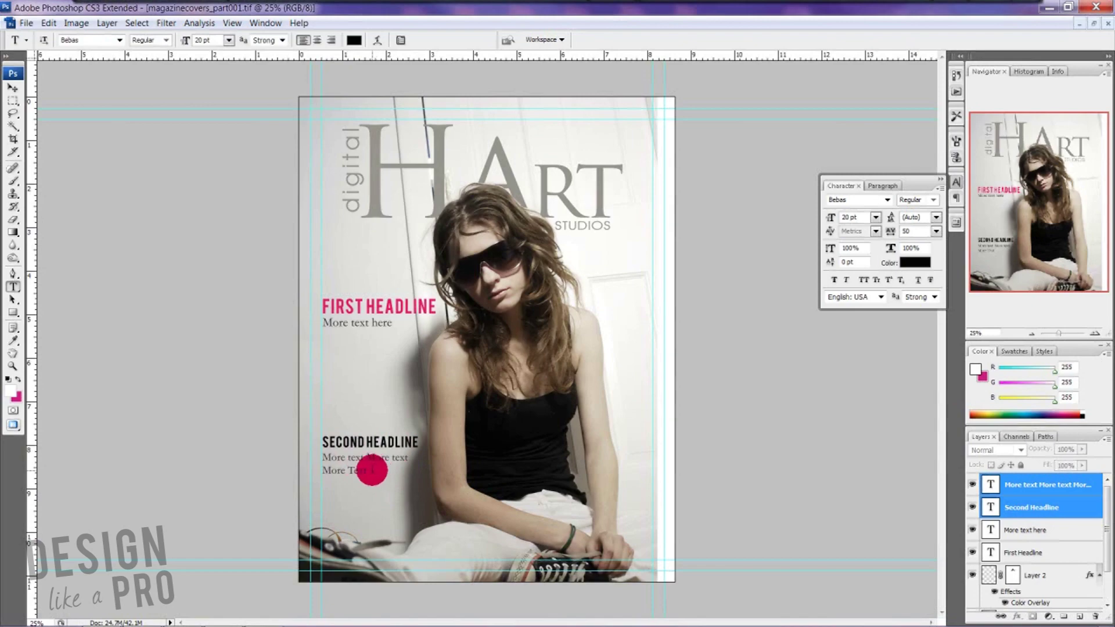
pyautogui.click(12, 87)
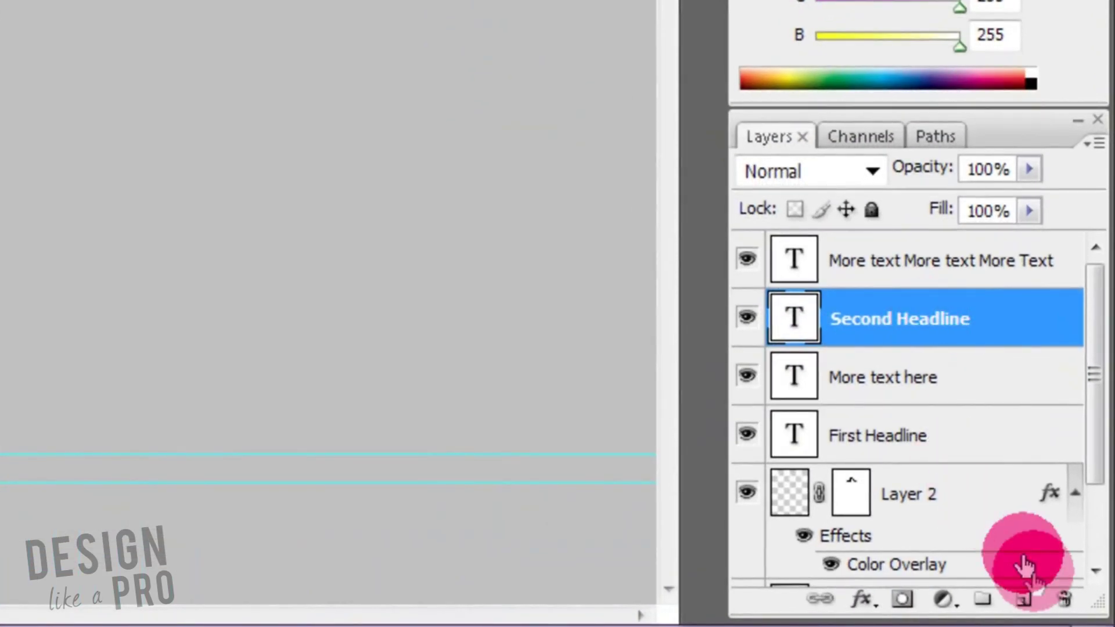
pyautogui.click(1064, 611)
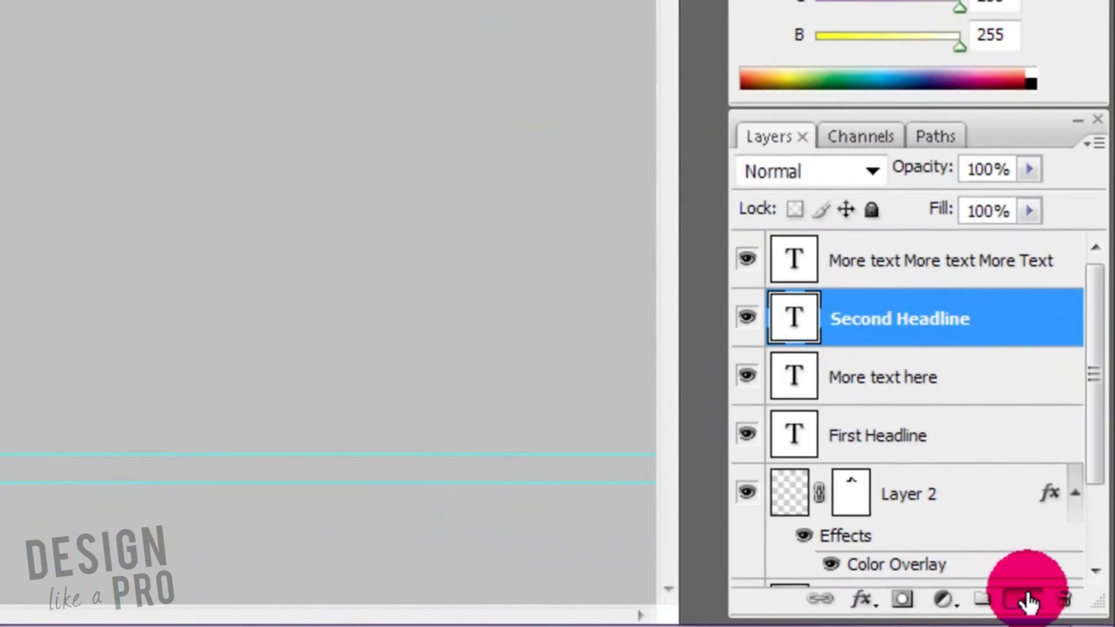
pyautogui.moveTo(952, 336); pyautogui.dragTo(958, 401)
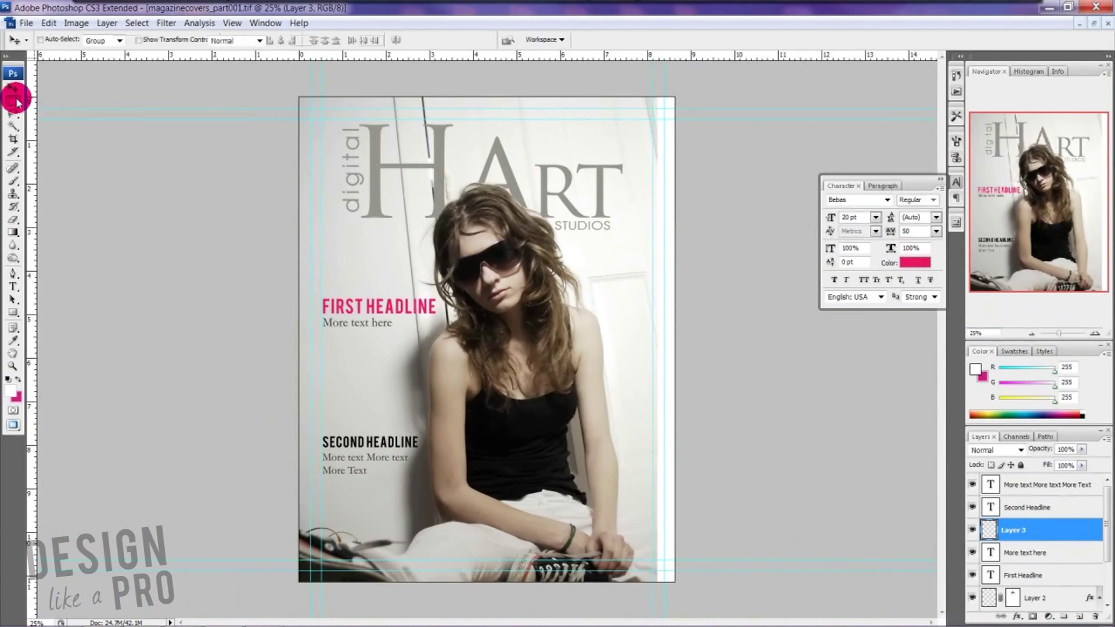
pyautogui.click(13, 100)
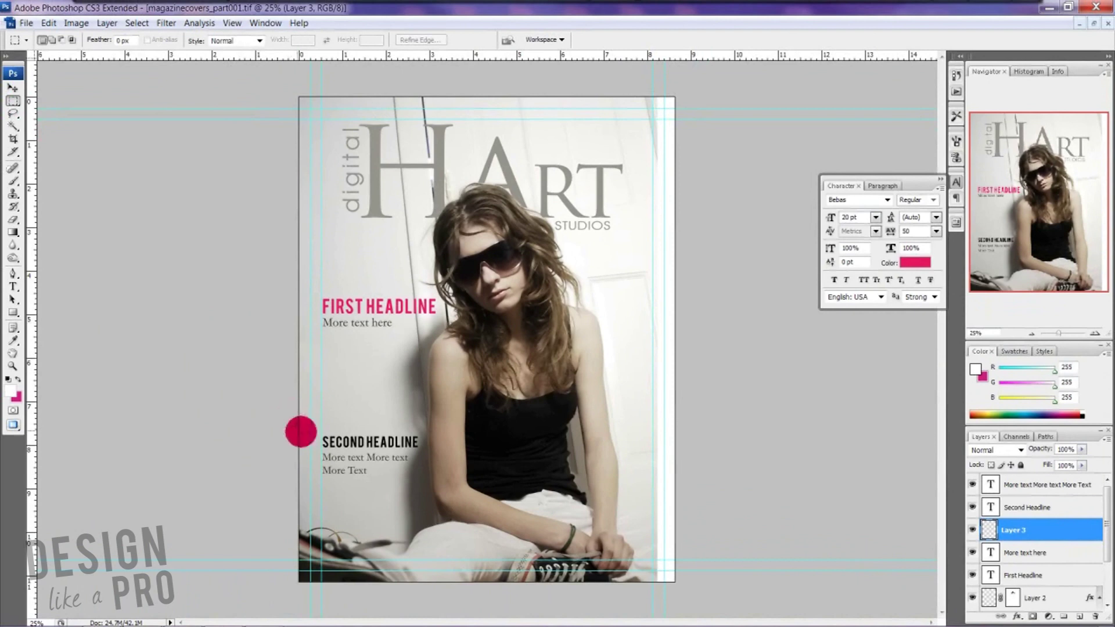
pyautogui.moveTo(285, 425); pyautogui.dragTo(445, 486)
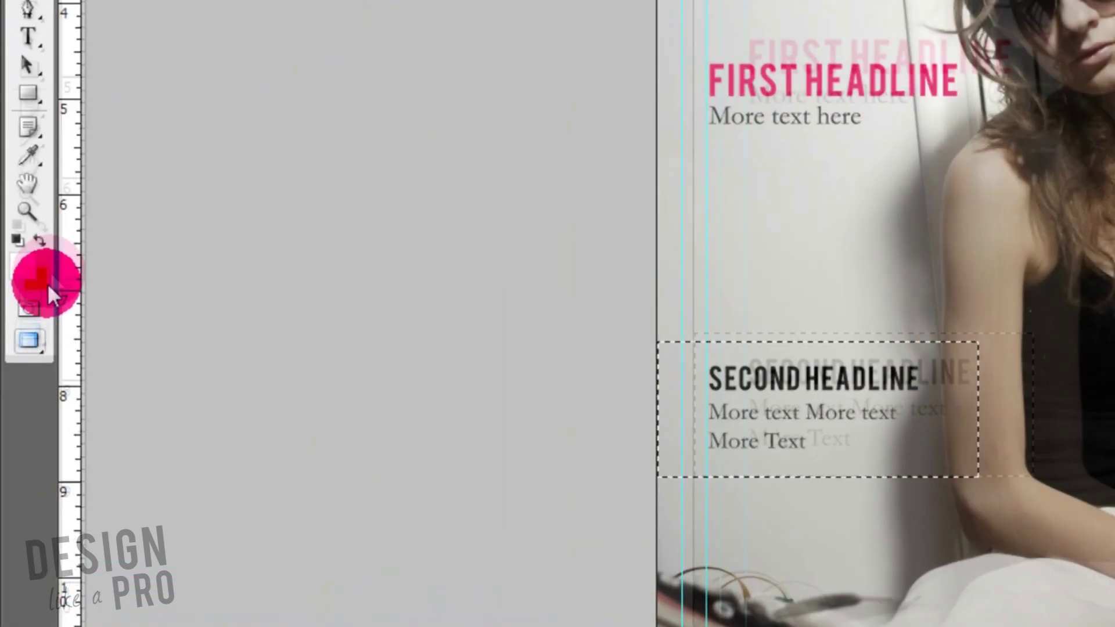
# - Fill the rectangular selection with the pink sampled from "FIRST HEADLINE", and deselect it
pyautogui.press('i')
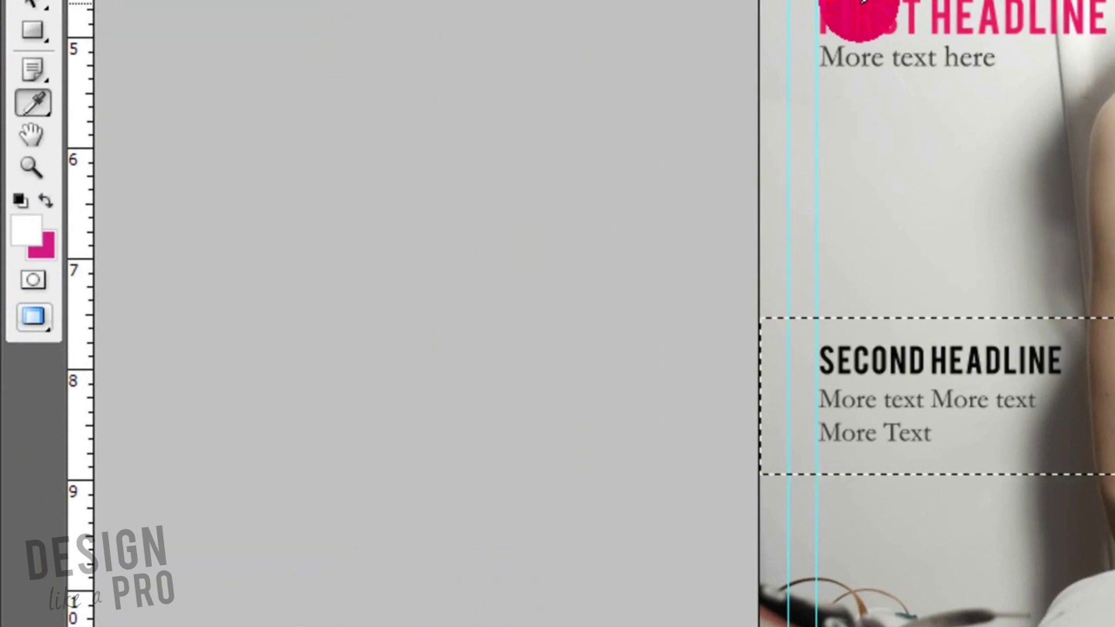
pyautogui.press('m')
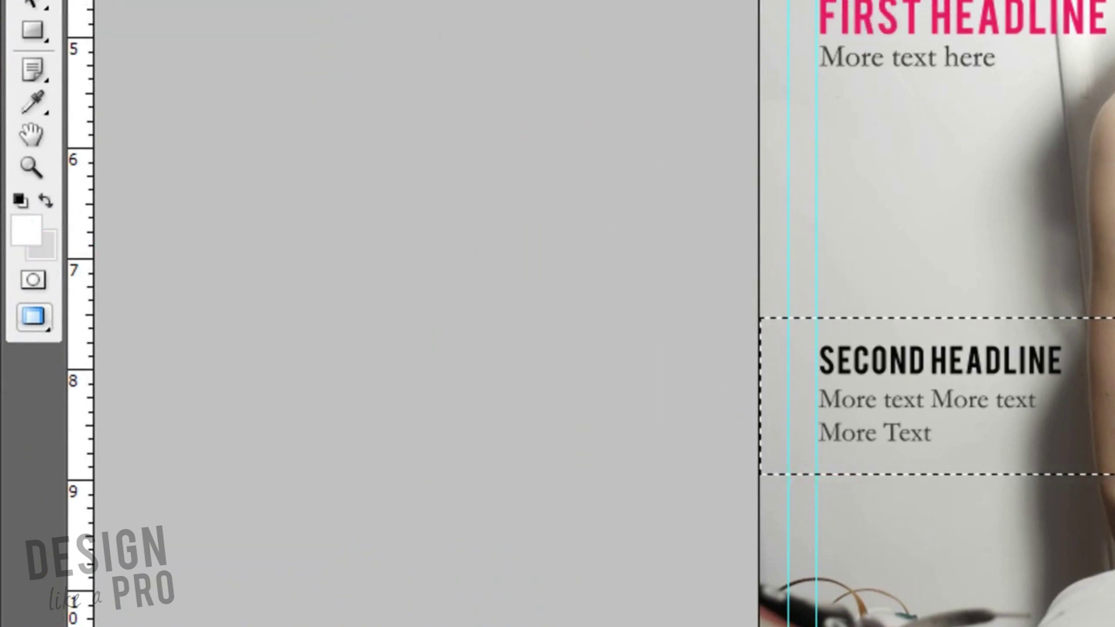
pyautogui.click(33, 102)
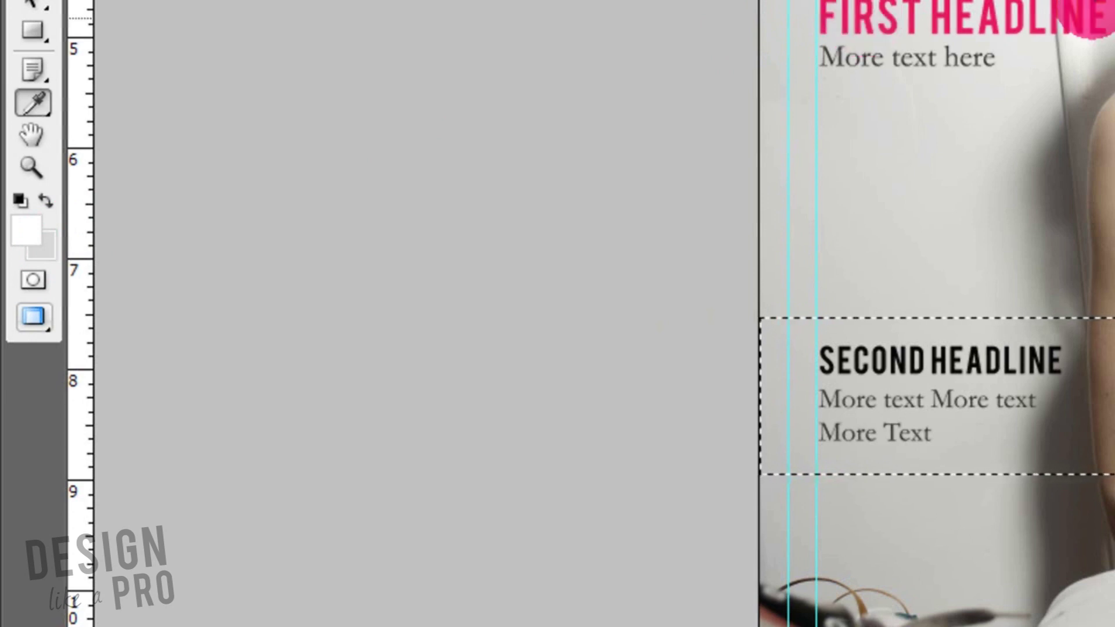
pyautogui.click(871, 20)
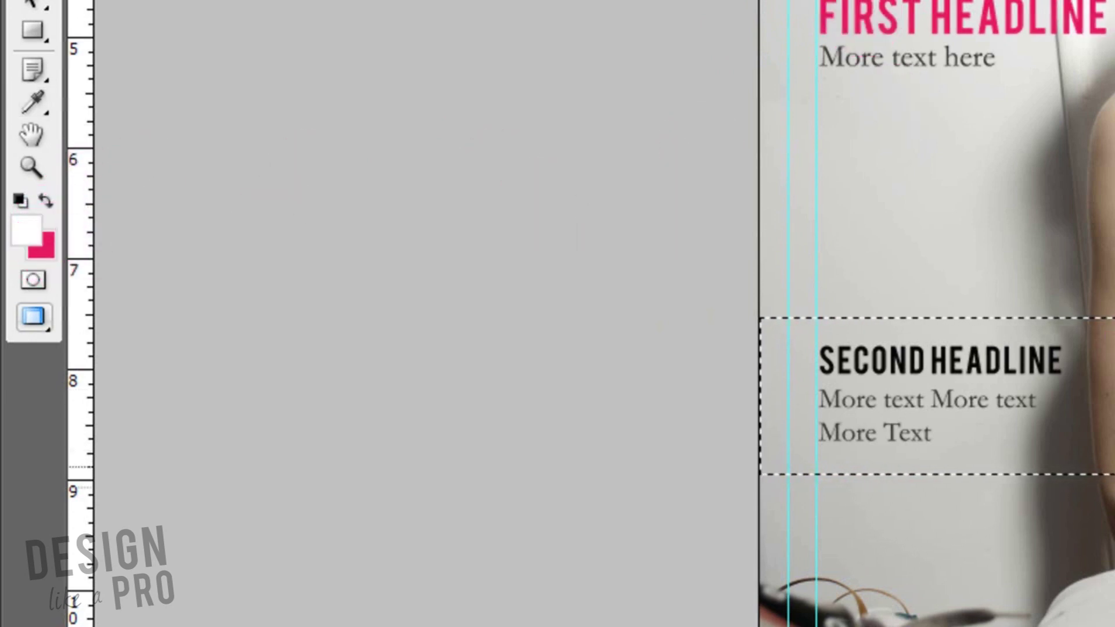
pyautogui.hotkey('alt', 'BackSpace')
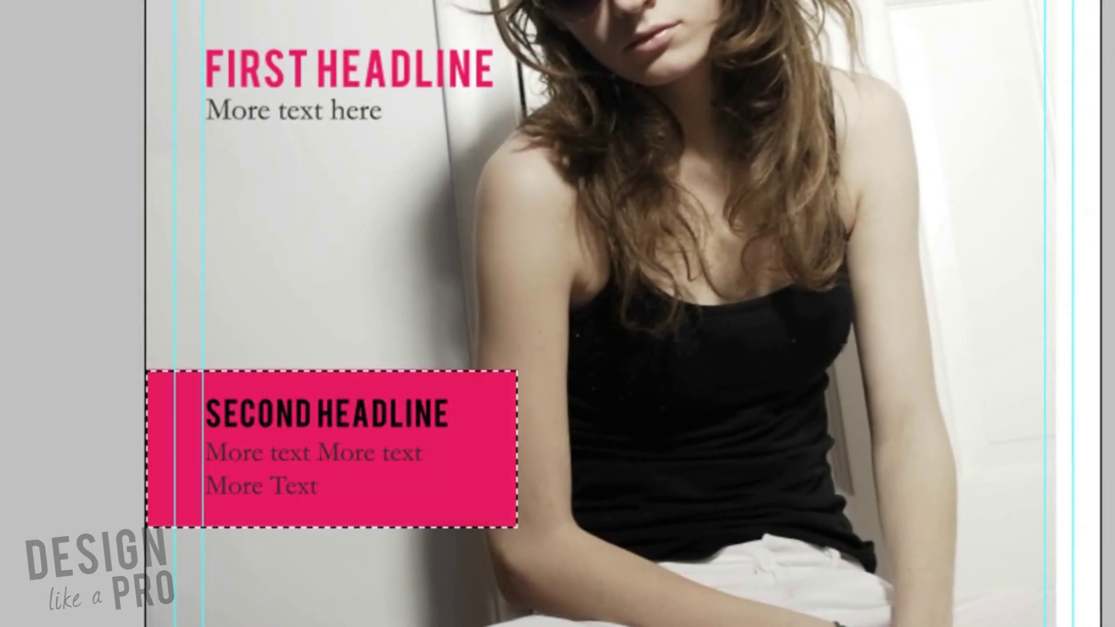
pyautogui.click(438, 285)
pyautogui.click(475, 363)
pyautogui.hotkey('ctrl', 'd')
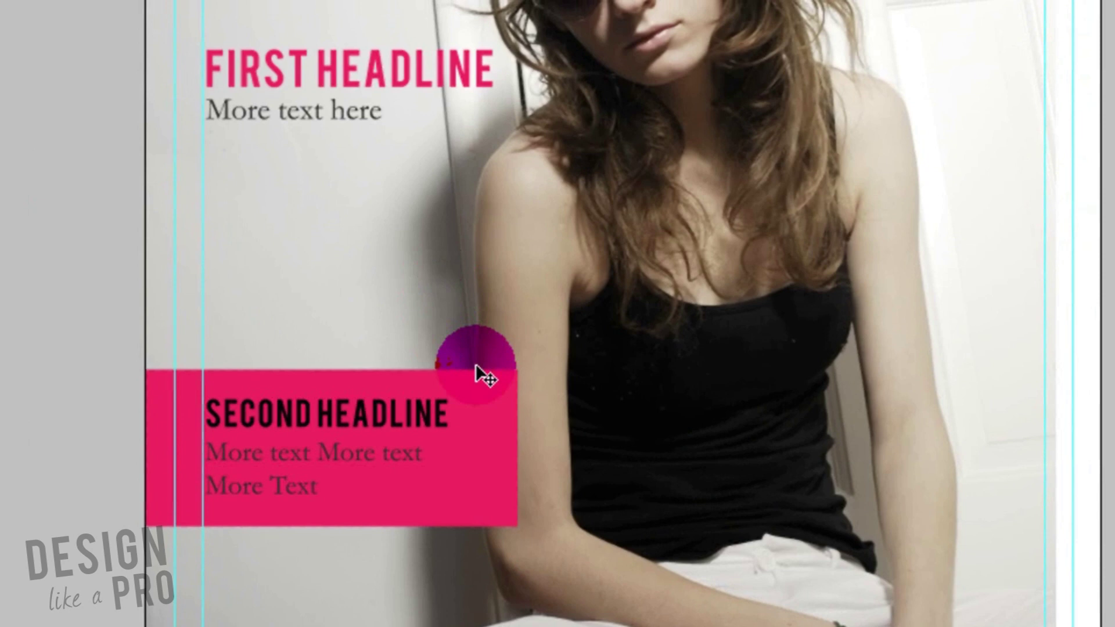
# - Shrink the pink box to fit closer around the second headline's text, keeping its edge at the page border, and apply the transform
pyautogui.click(496, 459)
pyautogui.moveTo(514, 449); pyautogui.dragTo(472, 448)
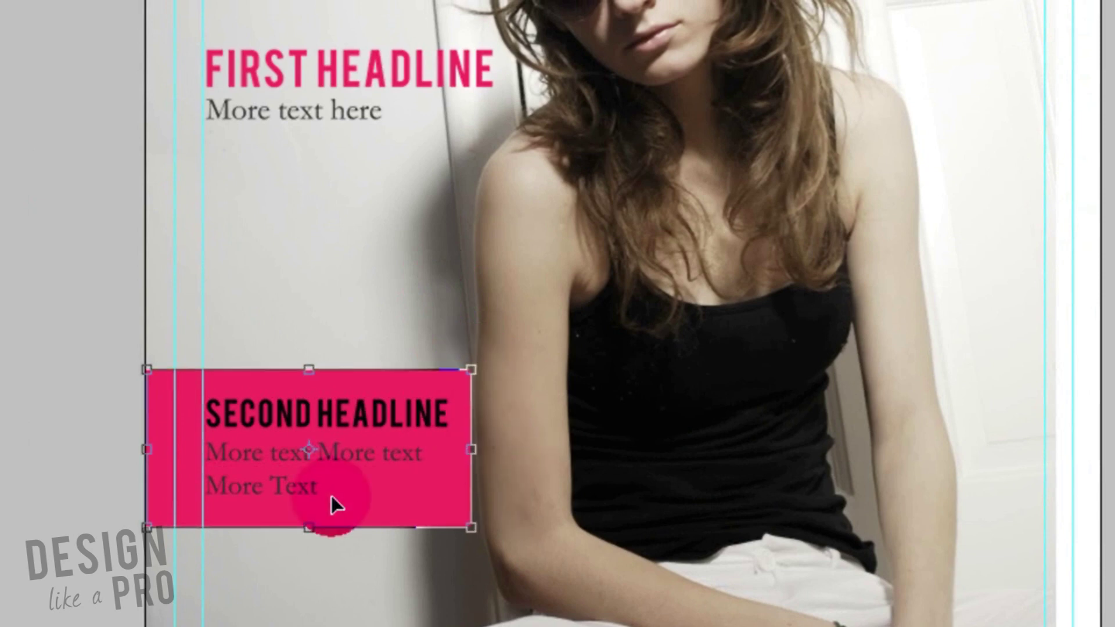
pyautogui.moveTo(310, 528); pyautogui.dragTo(309, 514)
pyautogui.moveTo(309, 369); pyautogui.dragTo(314, 380)
pyautogui.moveTo(472, 449)
pyautogui.mouseDown()
pyautogui.moveTo(457, 449)
pyautogui.moveTo(478, 454)
pyautogui.mouseUp()
pyautogui.click(894, 498)
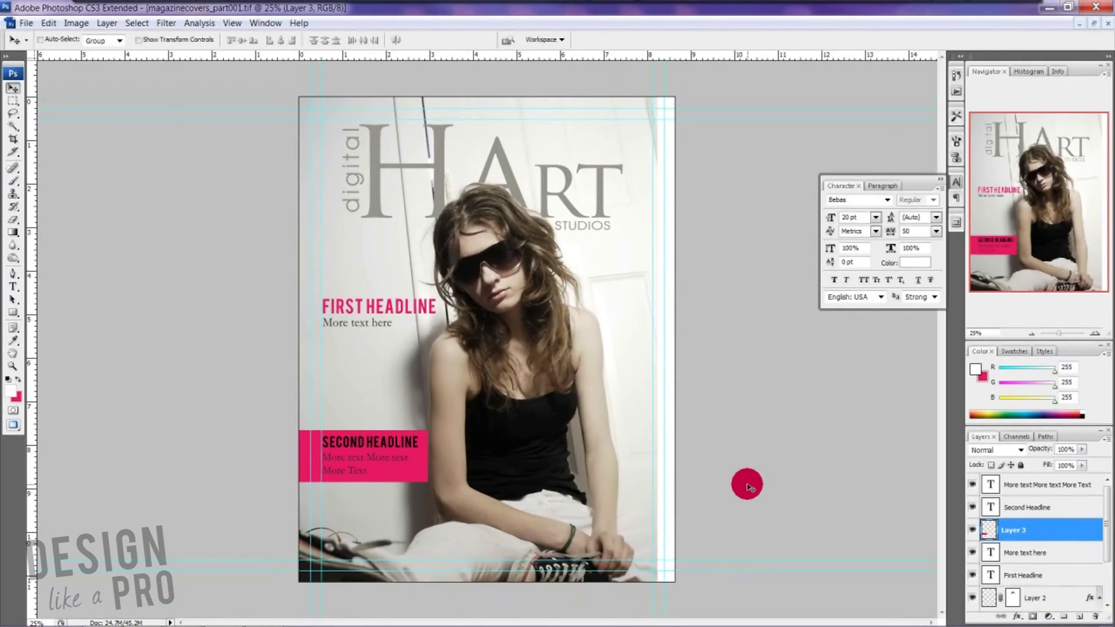
# - Change the color of the supporting text under "SECOND HEADLINE" to white
pyautogui.press('t')
pyautogui.moveTo(375, 473); pyautogui.dragTo(308, 460)
pyautogui.click(349, 39)
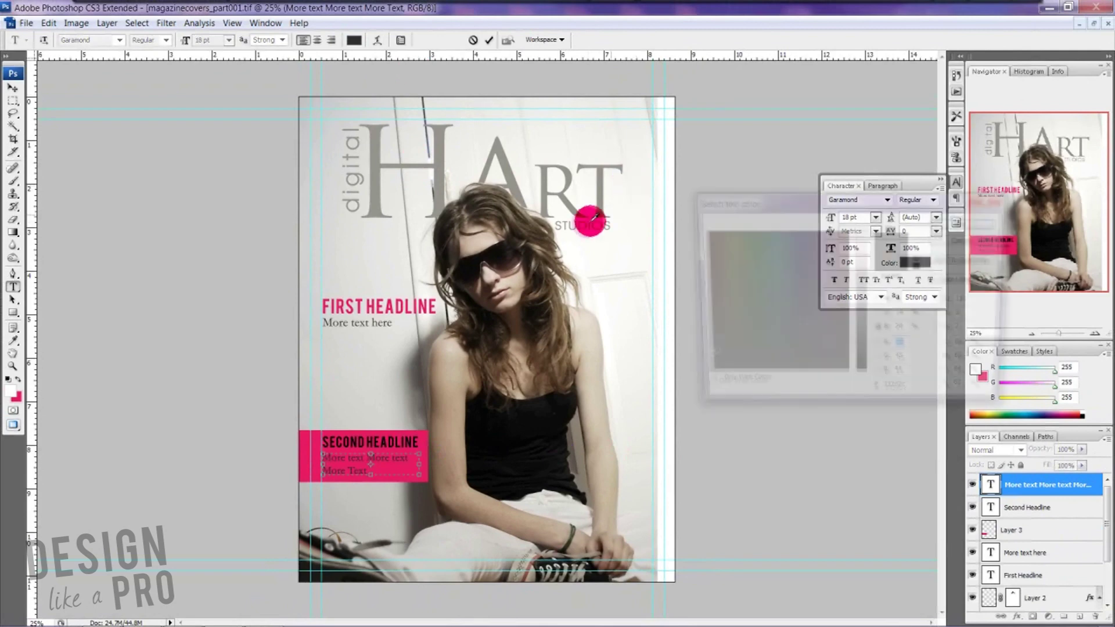
pyautogui.click(864, 232)
pyautogui.click(781, 319)
pyautogui.click(966, 223)
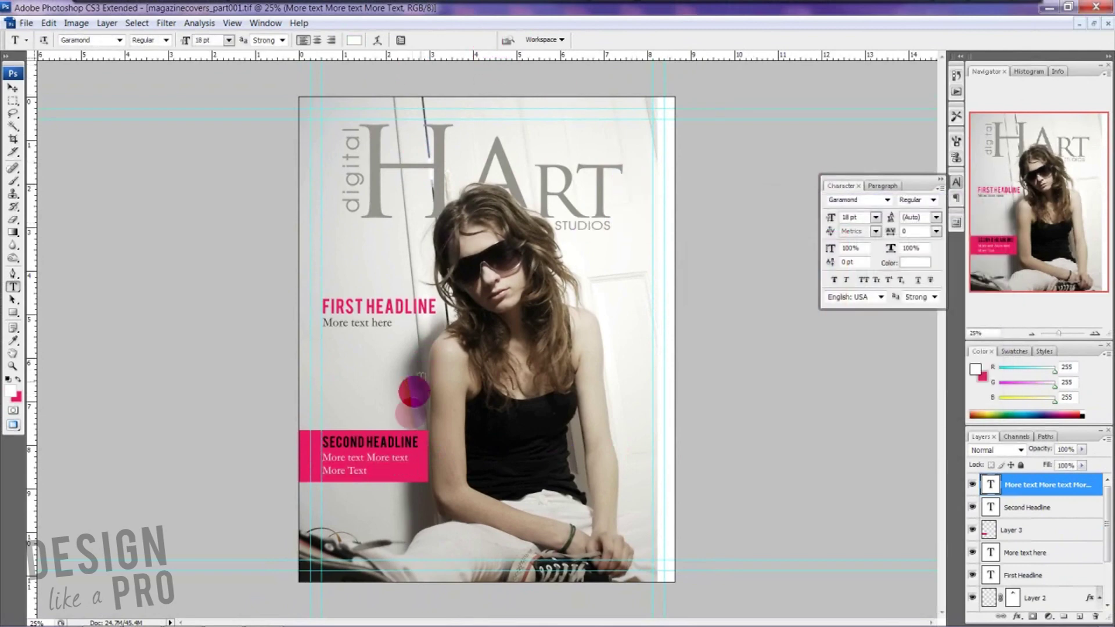
# - Change the "SECOND HEADLINE" text color to white and commit the text
pyautogui.moveTo(419, 443); pyautogui.dragTo(371, 77)
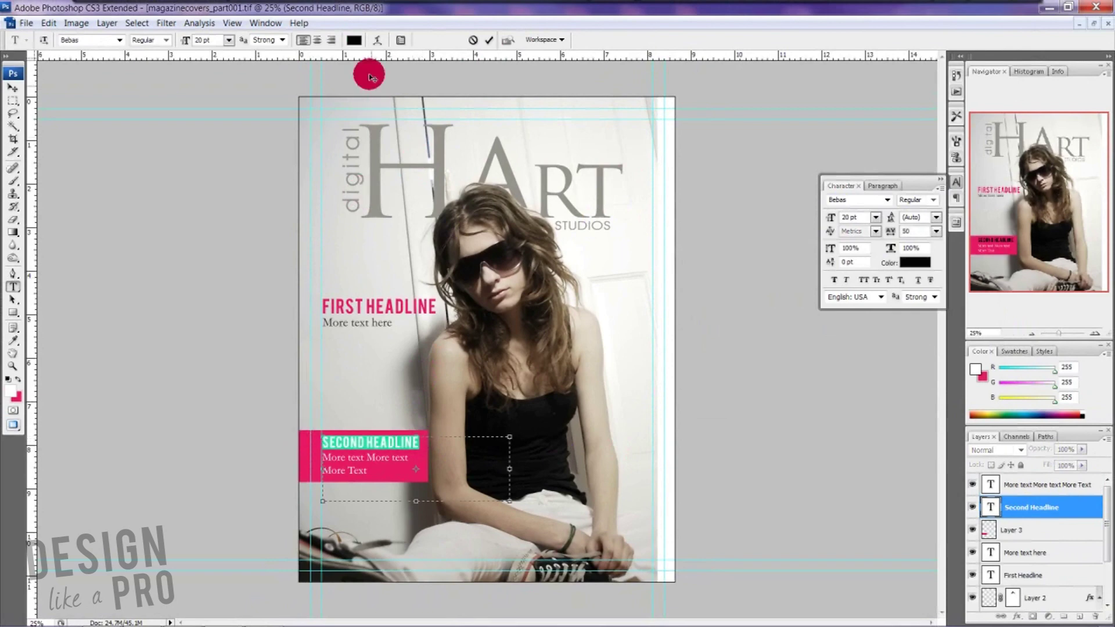
pyautogui.click(355, 44)
pyautogui.click(858, 235)
pyautogui.click(958, 219)
pyautogui.click(488, 40)
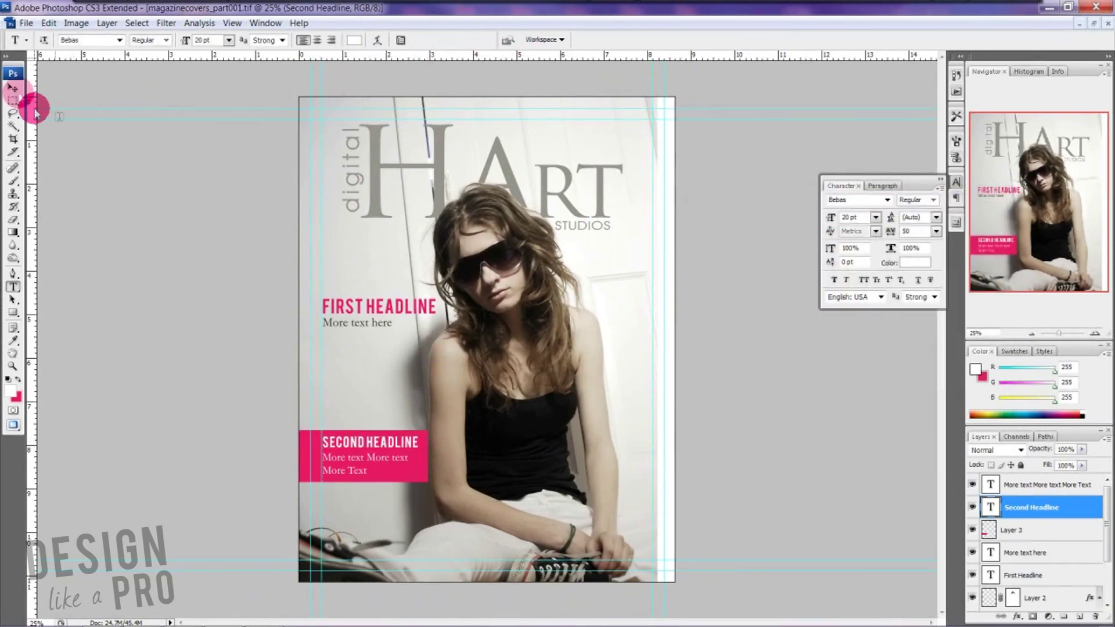
# - Move the pink box, "SECOND HEADLINE" and its supporting text together slightly lower on the cover, with the box flush against the left page edge
pyautogui.click(14, 88)
pyautogui.click(1062, 528)
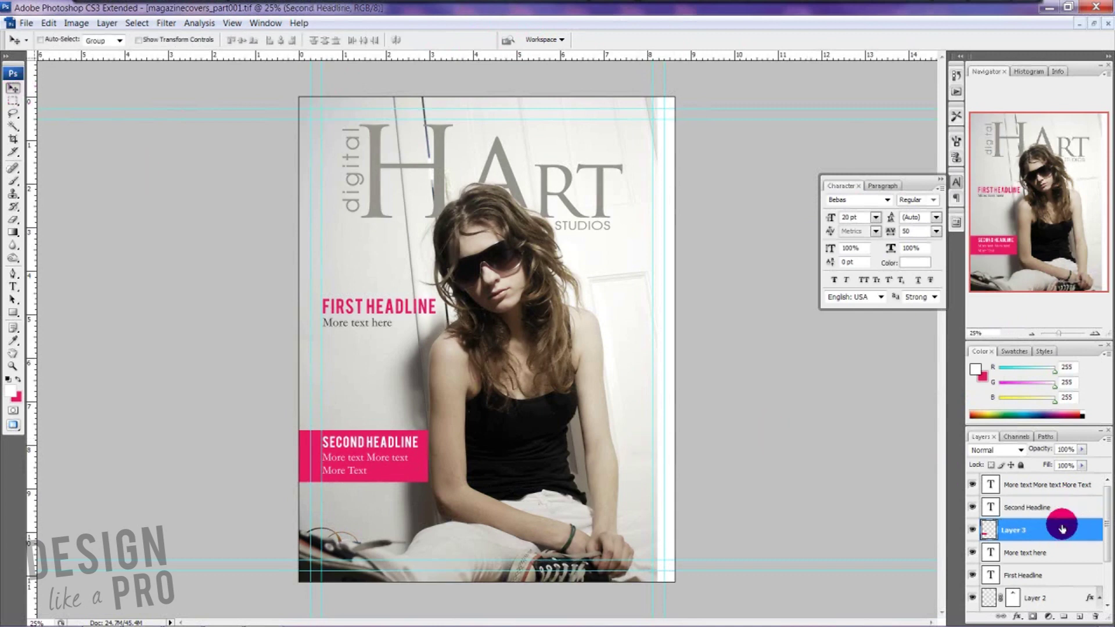
pyautogui.keyDown('shift'); pyautogui.click(1065, 484); pyautogui.keyUp('shift')
pyautogui.moveTo(401, 464); pyautogui.dragTo(626, 465)
pyautogui.click(766, 567)
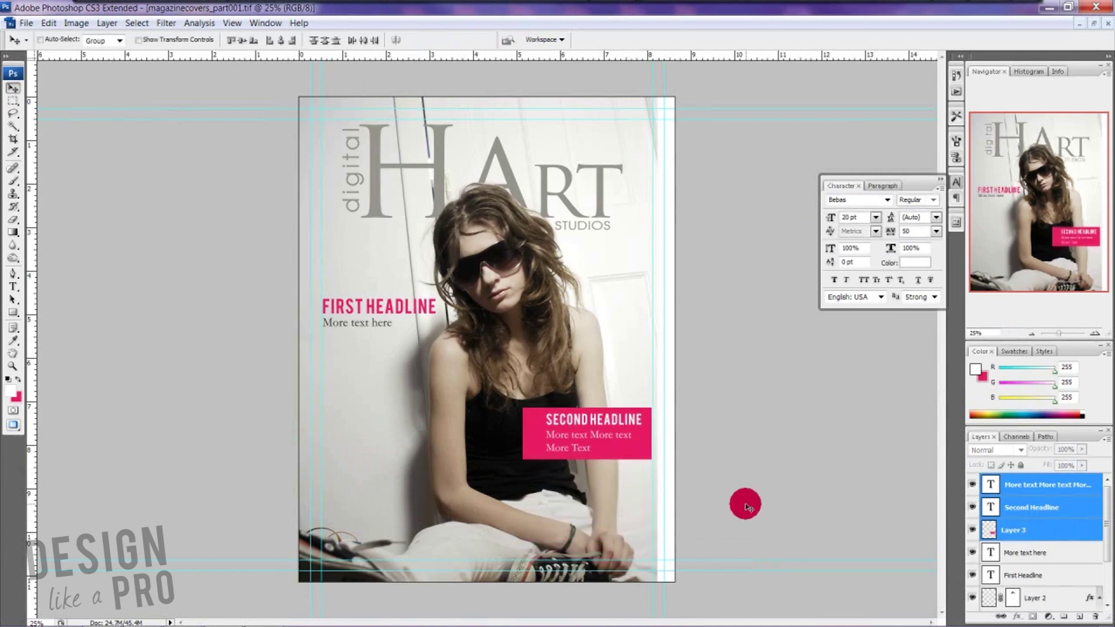
pyautogui.moveTo(581, 407); pyautogui.dragTo(372, 508)
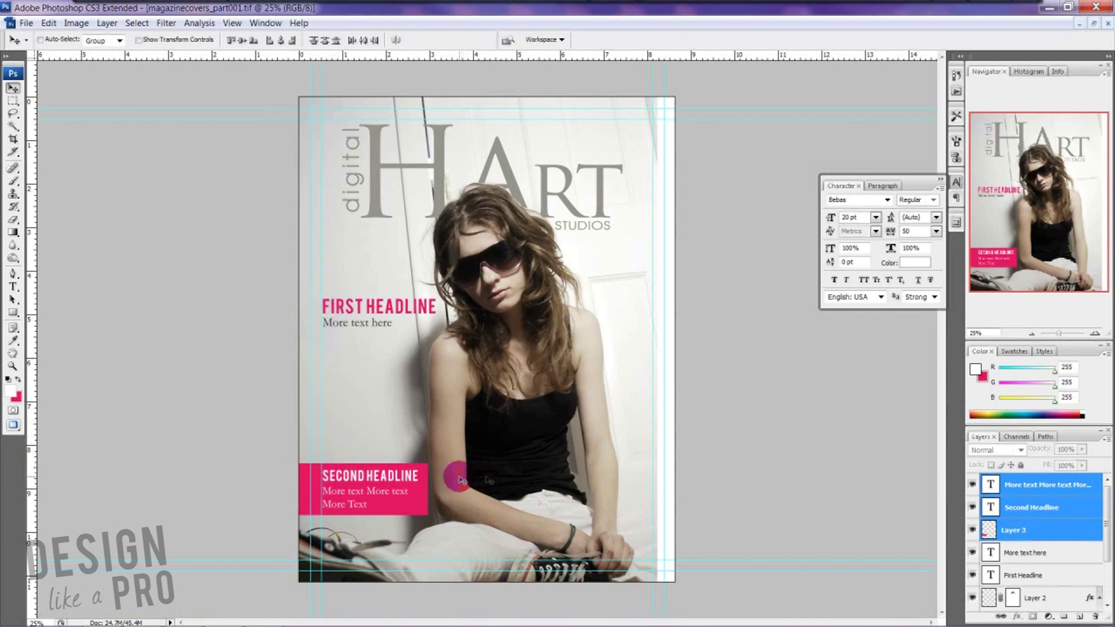
# - Widen the pink box to 127.5% by extending its right edge toward the model, and apply the transform
pyautogui.click(1066, 533)
pyautogui.hotkey('ctrl', 't')
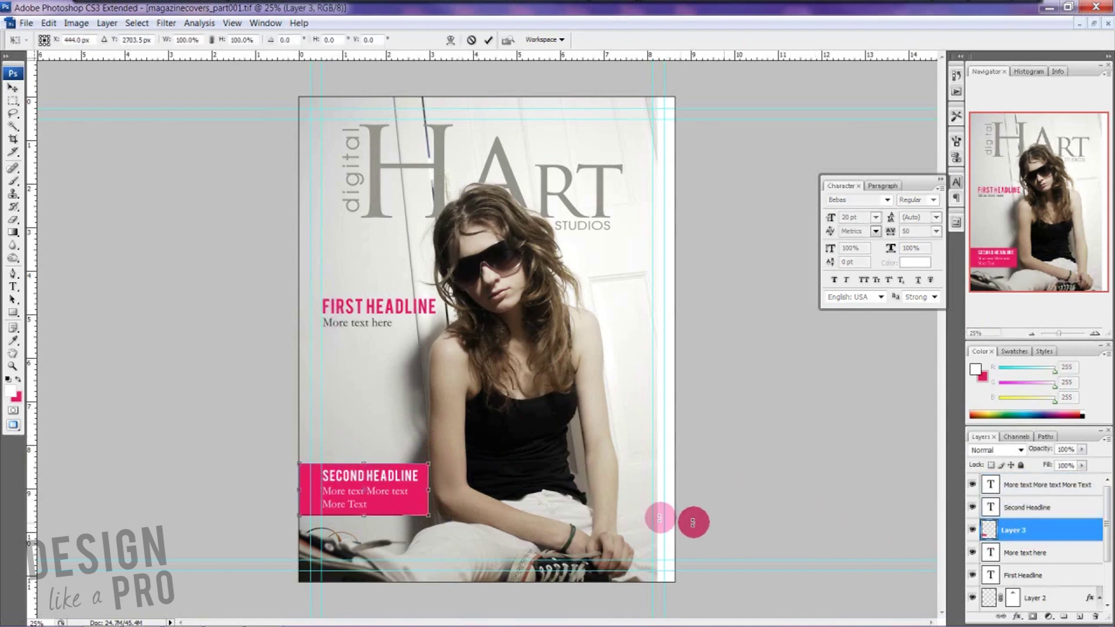
pyautogui.moveTo(427, 489); pyautogui.dragTo(465, 491)
pyautogui.click(491, 40)
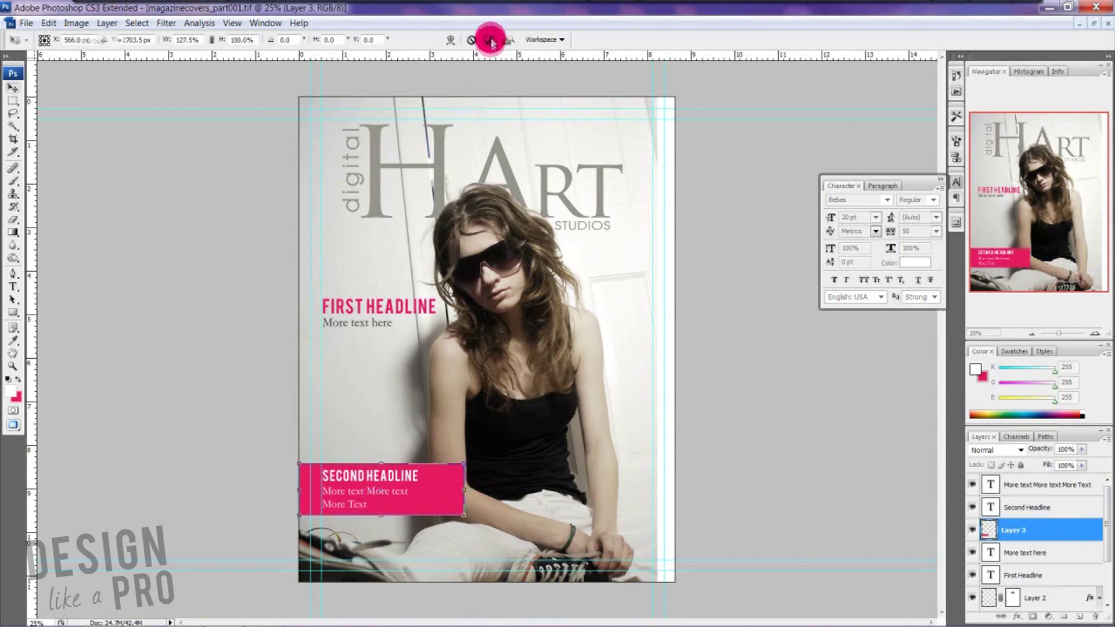
# - Shift "SECOND HEADLINE" and its supporting text together toward the right end of the pink box
pyautogui.click(1039, 507)
pyautogui.keyDown('shift'); pyautogui.click(1045, 485); pyautogui.keyUp('shift')
pyautogui.moveTo(394, 493); pyautogui.dragTo(428, 495)
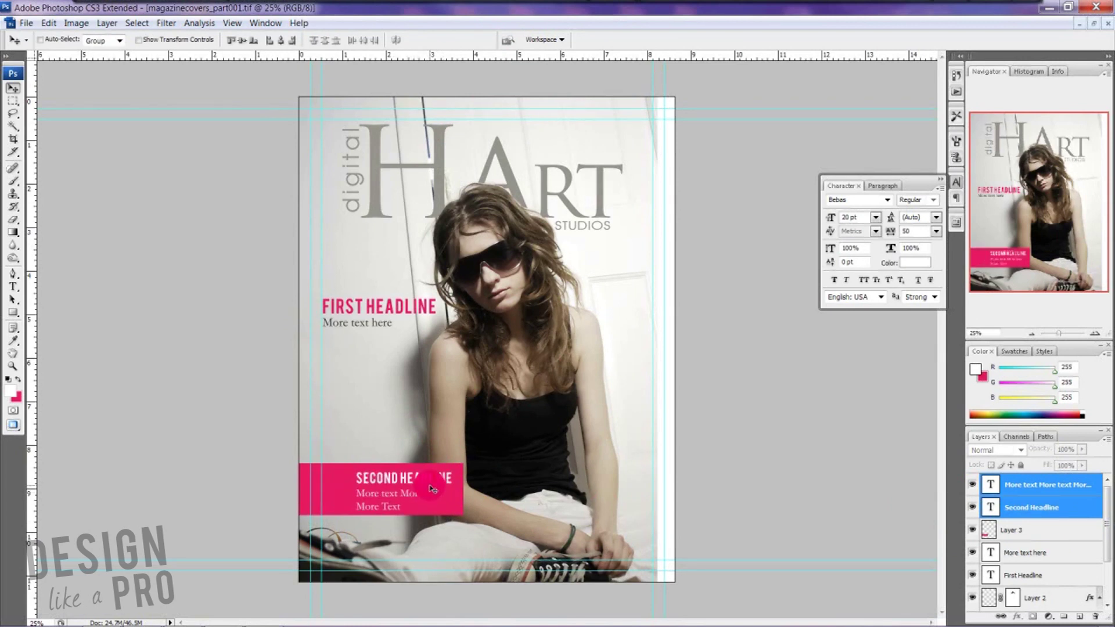
# - Right-align the supporting text under "SECOND HEADLINE" and commit the text
pyautogui.click(1032, 511)
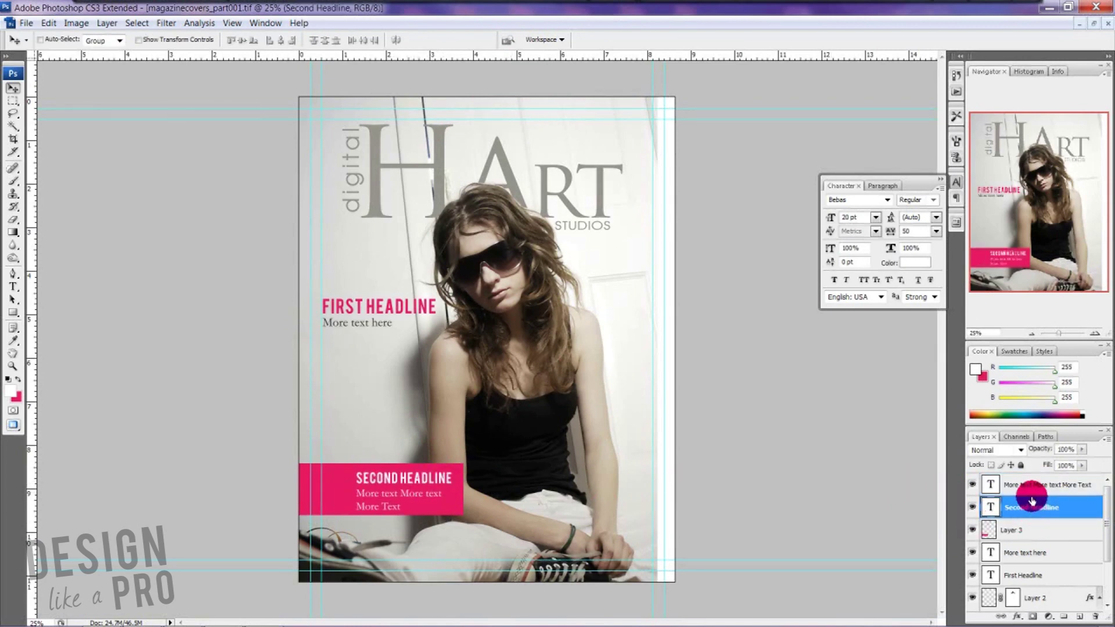
pyautogui.click(1039, 484)
pyautogui.click(735, 460)
pyautogui.click(801, 469)
pyautogui.press('t')
pyautogui.moveTo(444, 509); pyautogui.dragTo(345, 95)
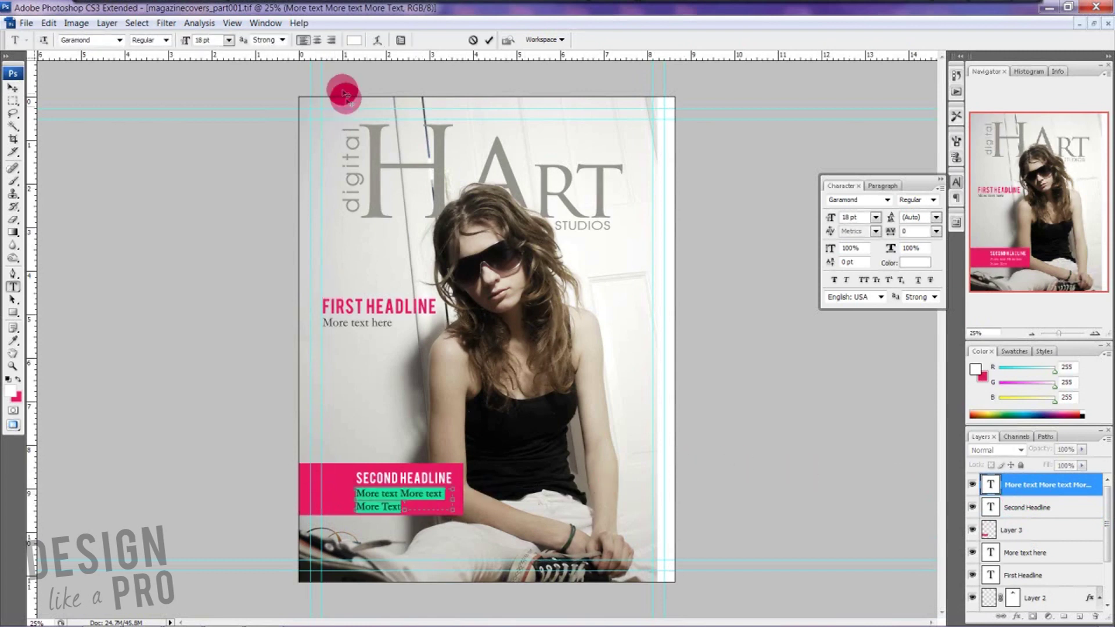
pyautogui.click(331, 40)
pyautogui.click(12, 87)
pyautogui.moveTo(349, 234); pyautogui.dragTo(348, 232)
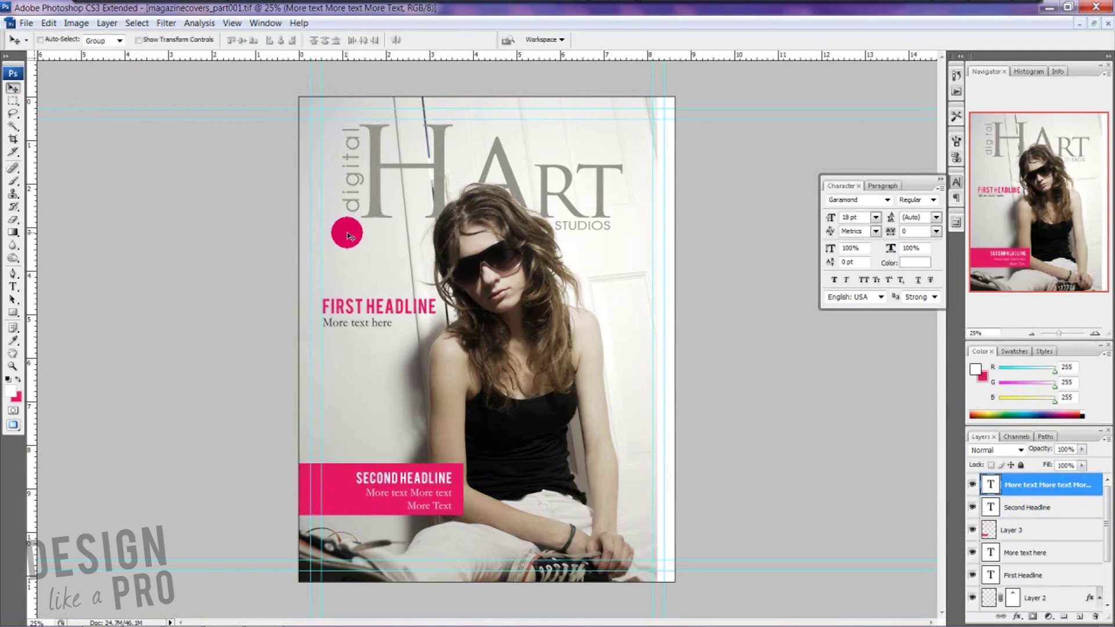